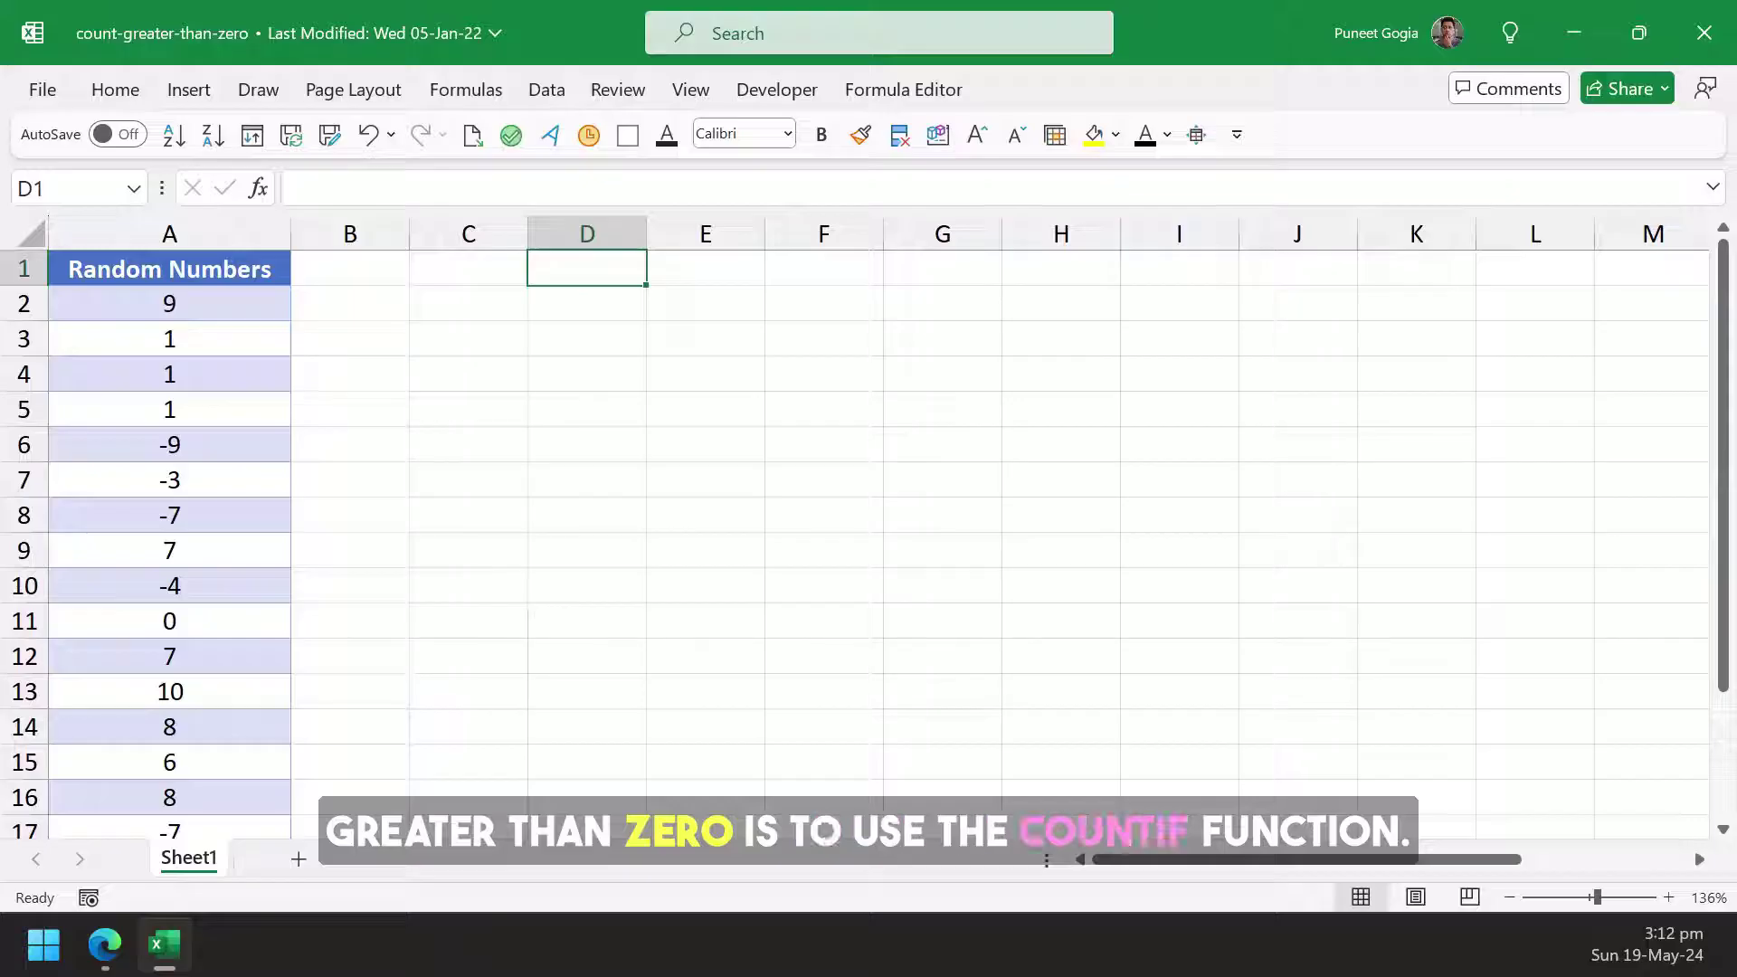
pyautogui.write('=COunt')
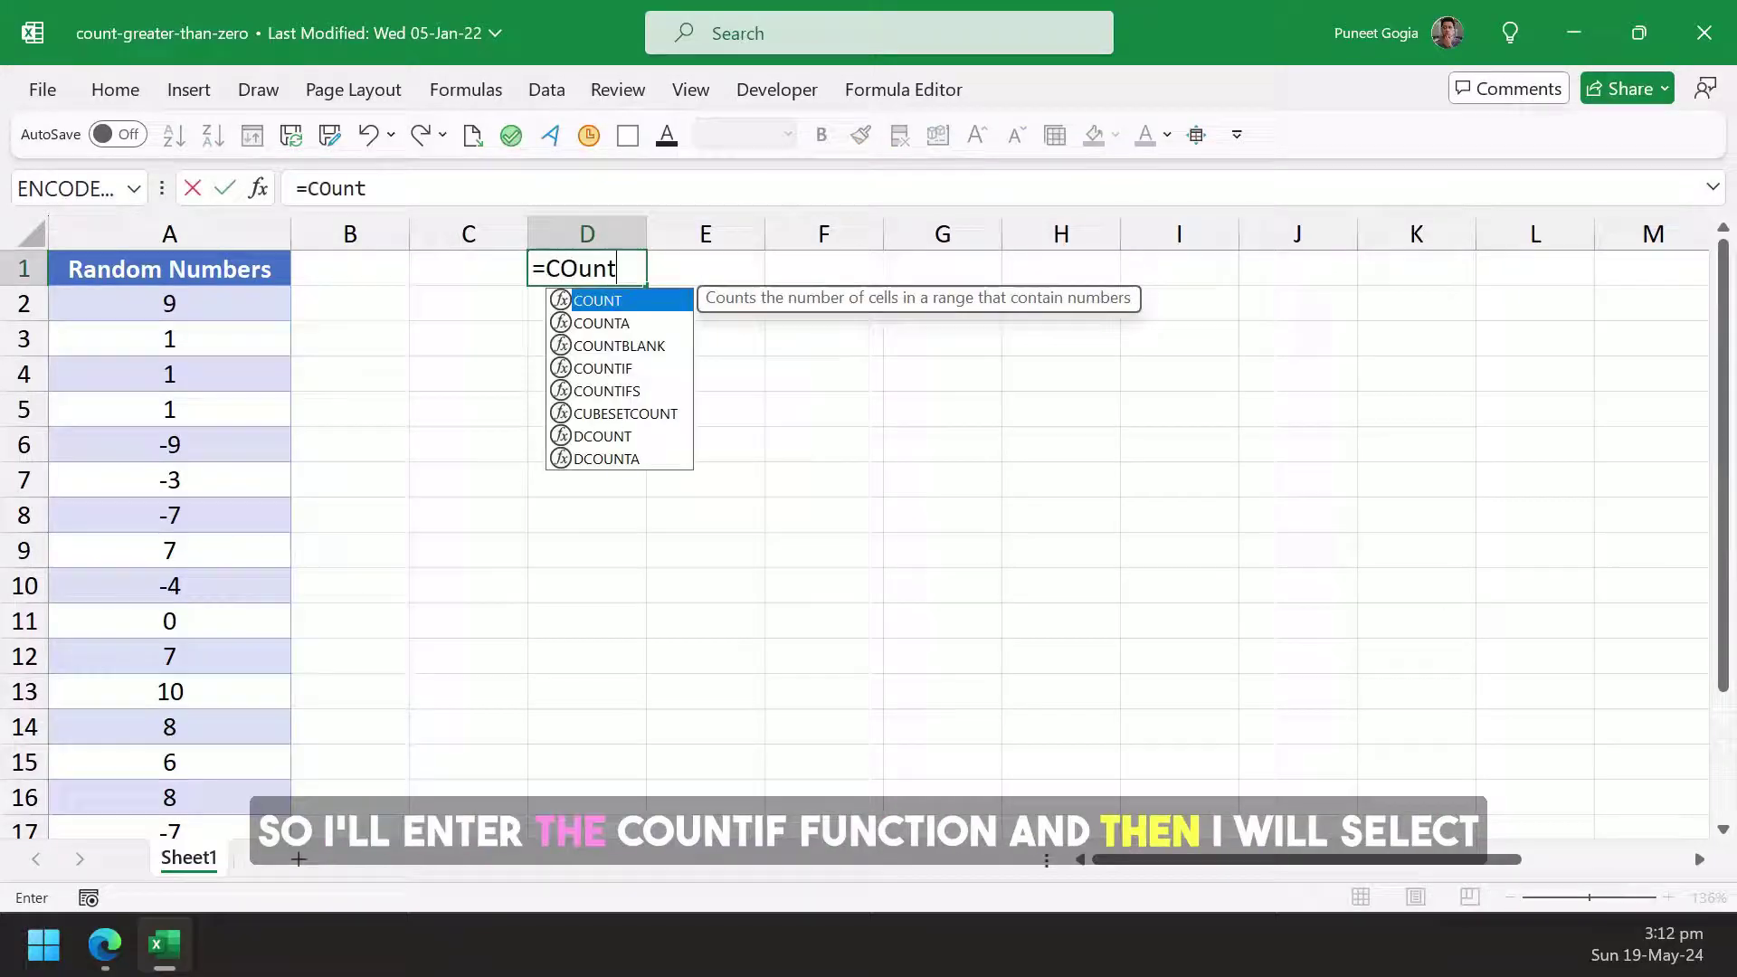
# Step: Build =COUNTIF(Table1[Random Numbers],">0") in D1, referencing the whole Random Numbers column
pyautogui.press('Down')
pyautogui.press('Tab')
pyautogui.press('Left')
pyautogui.press('Left')
pyautogui.press('Left')
pyautogui.press('Down')
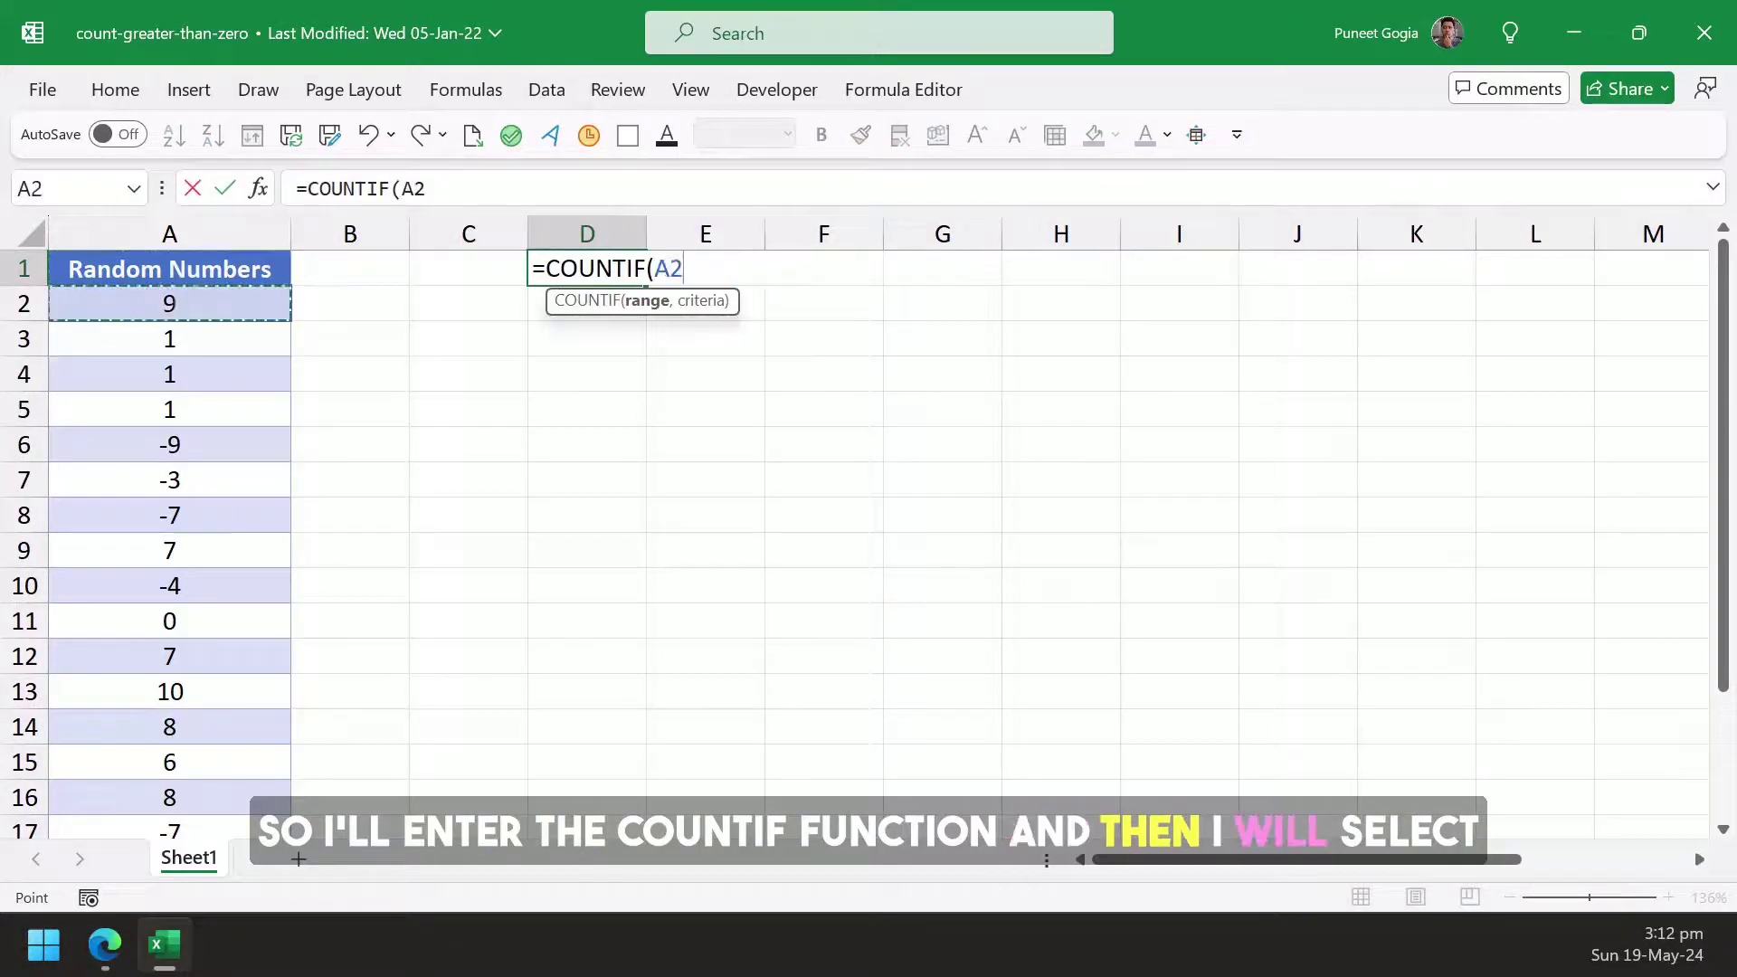
pyautogui.hotkey('ctrl', 'shift', 'Down')
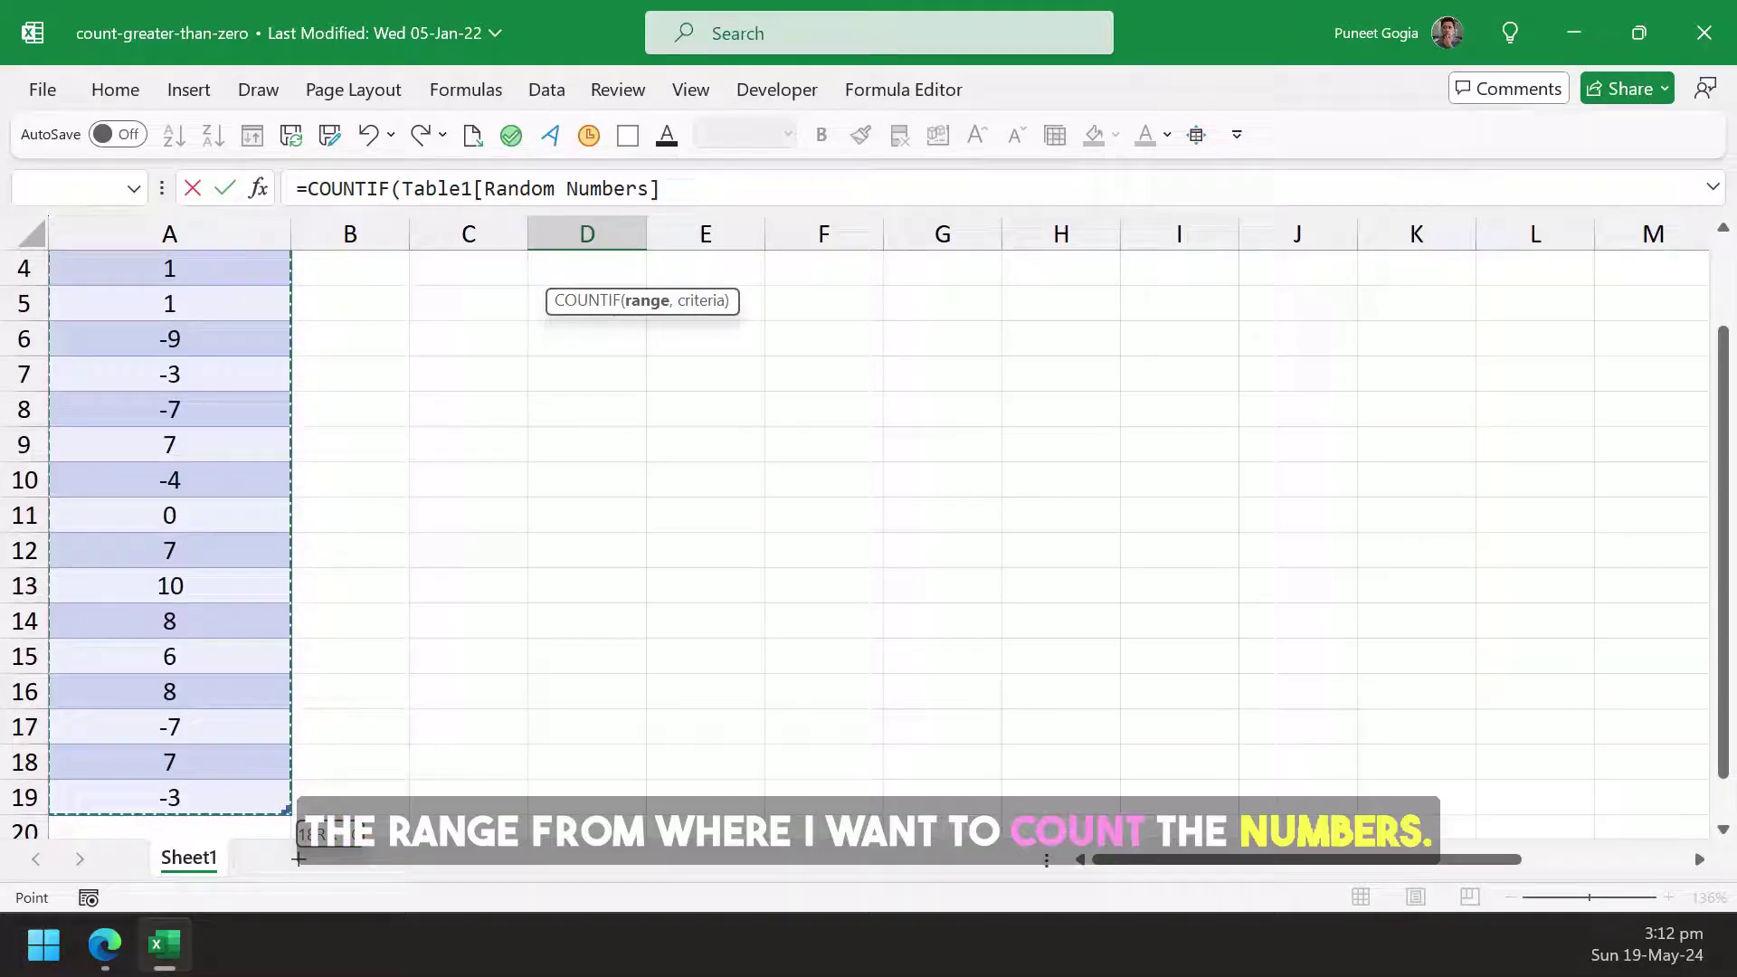
pyautogui.write(',')
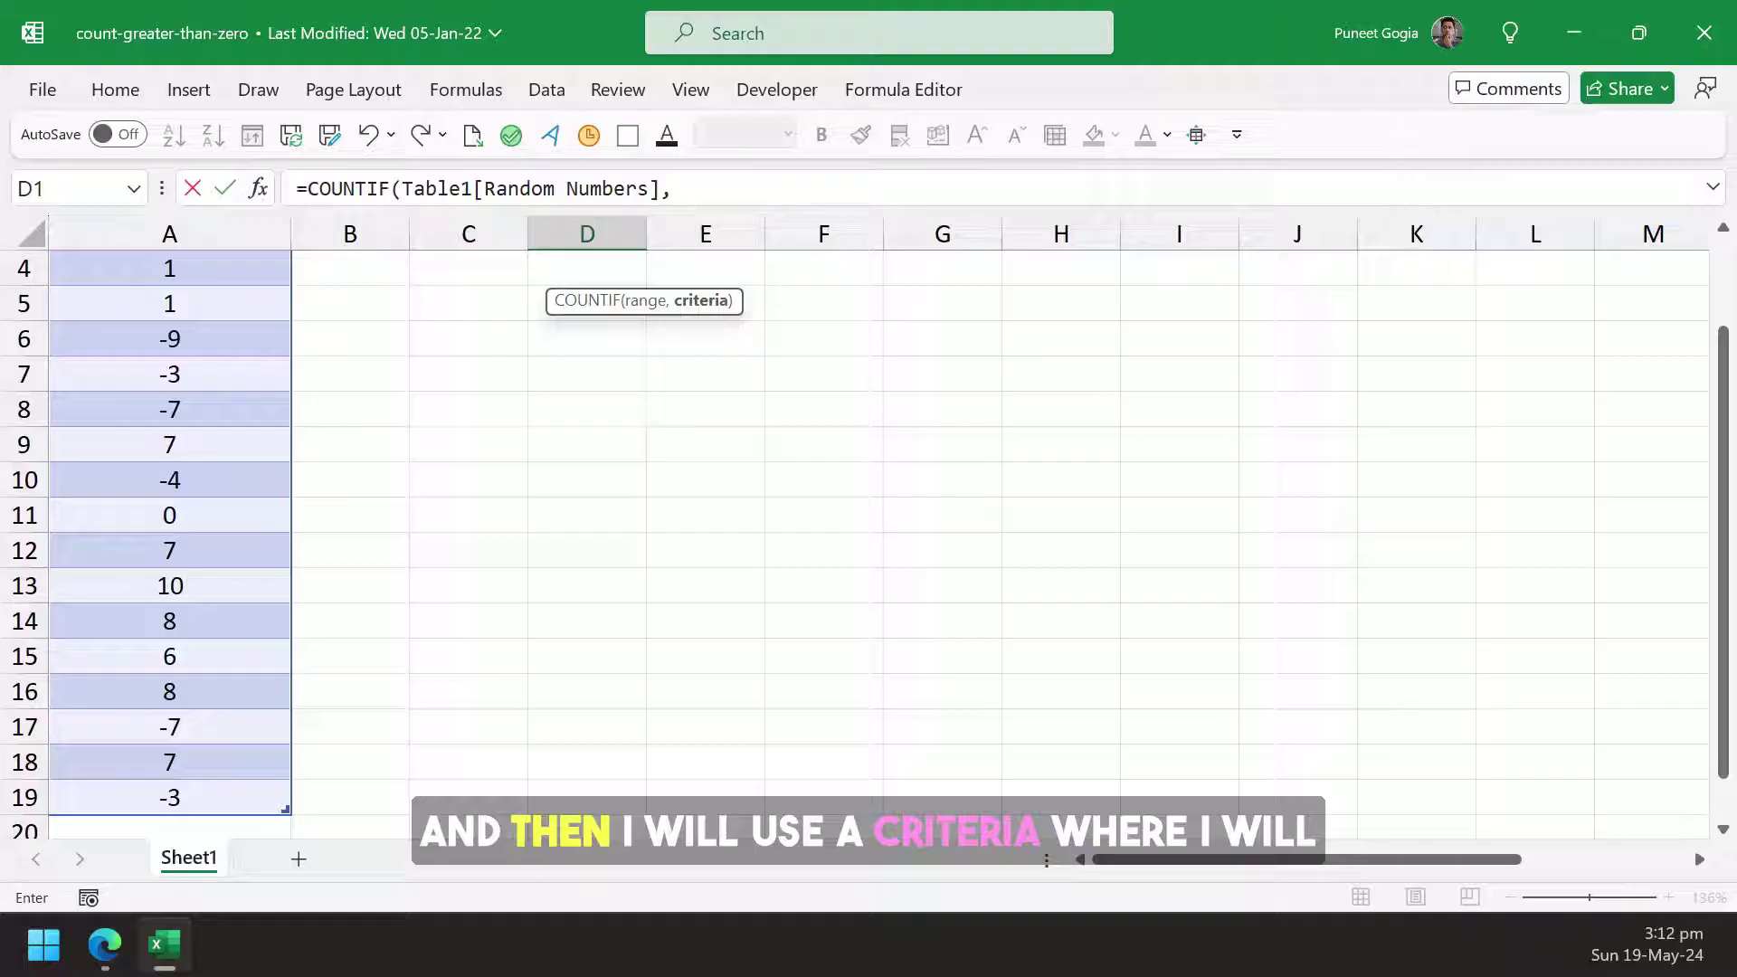
pyautogui.write('"')
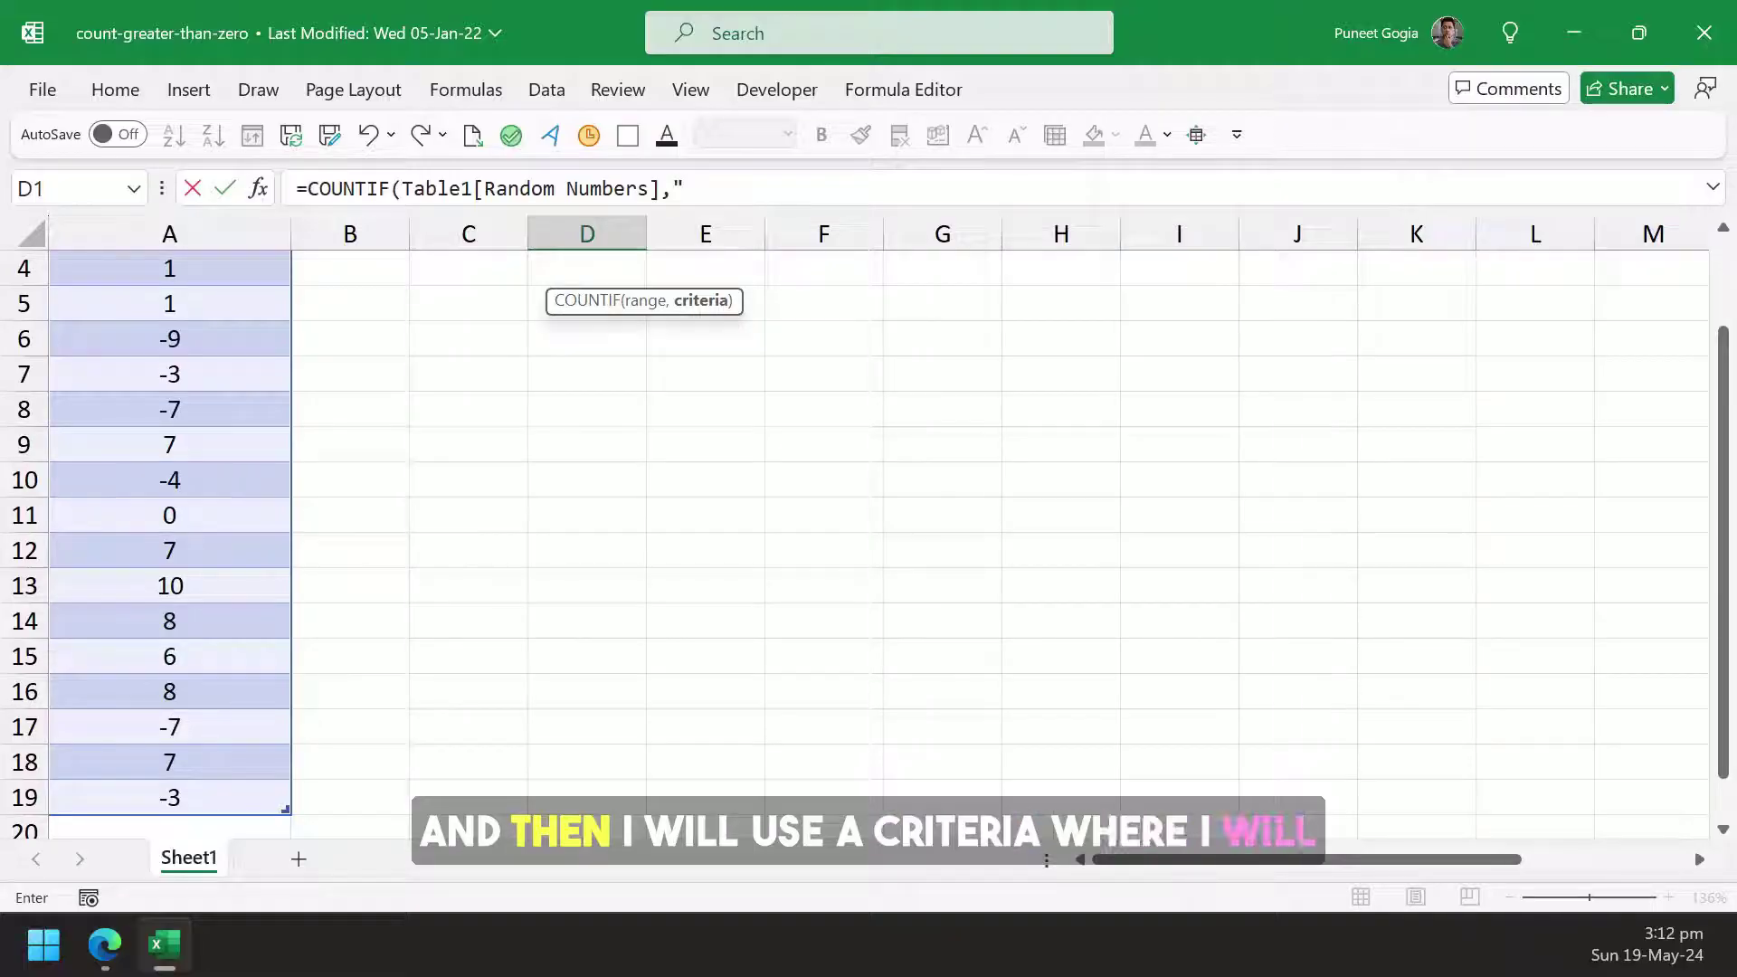
pyautogui.write('>0')
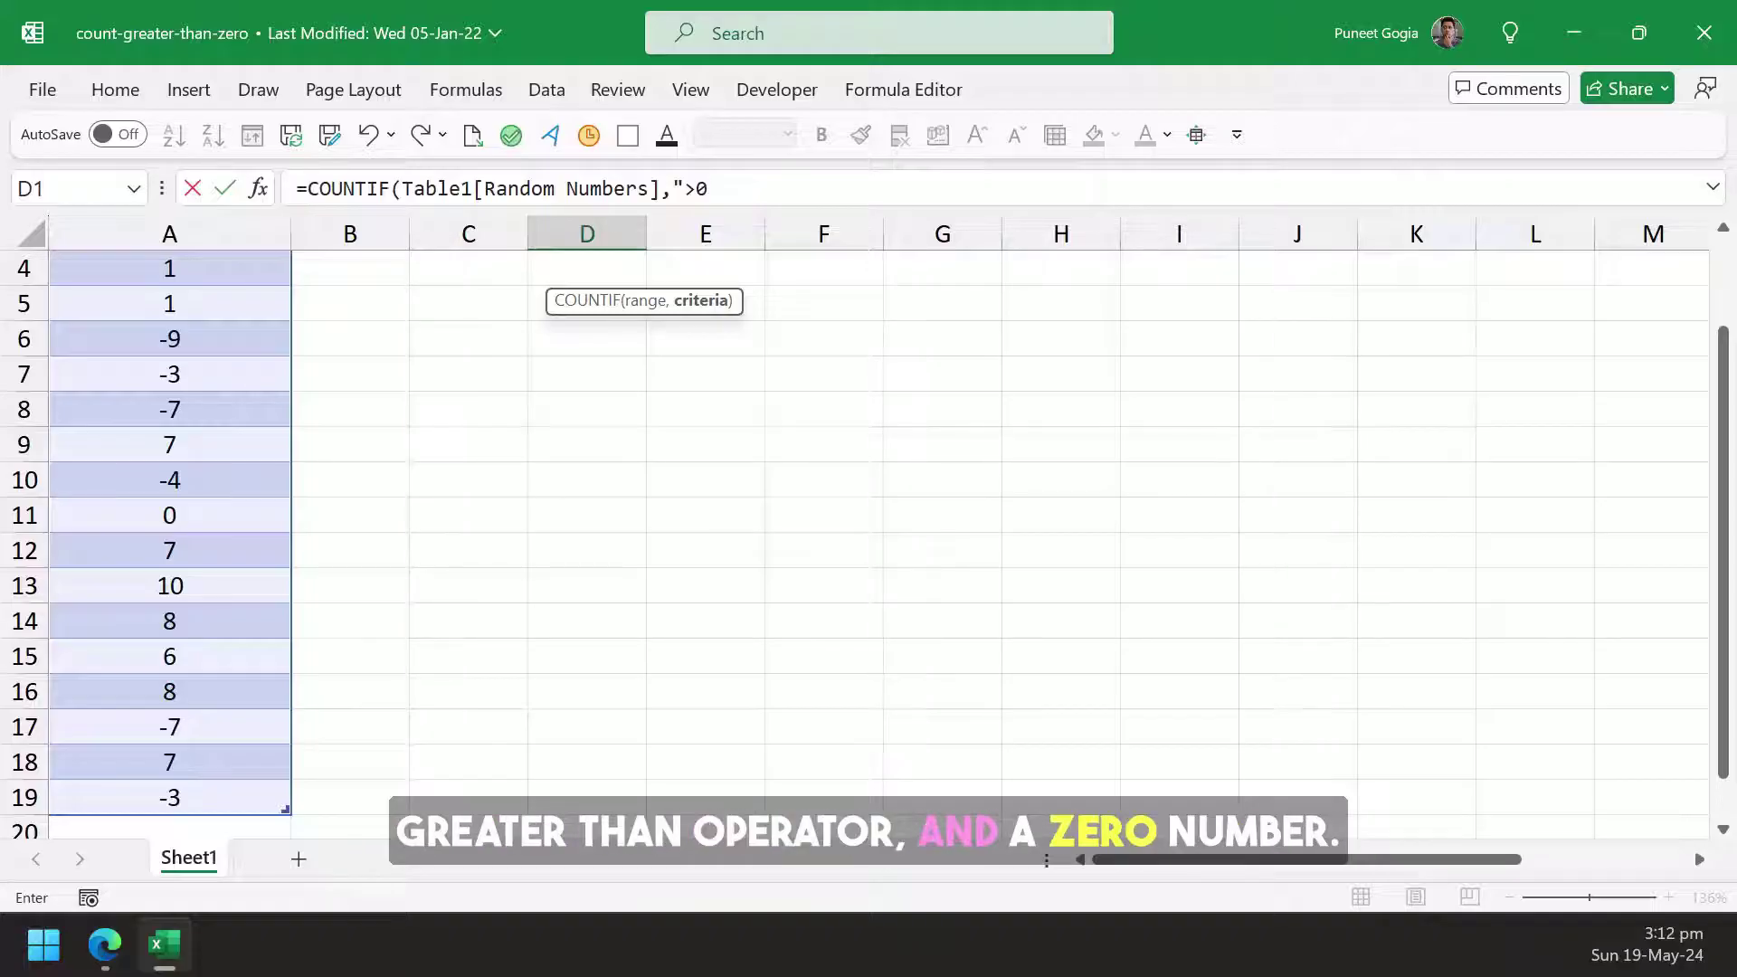
pyautogui.write('"')
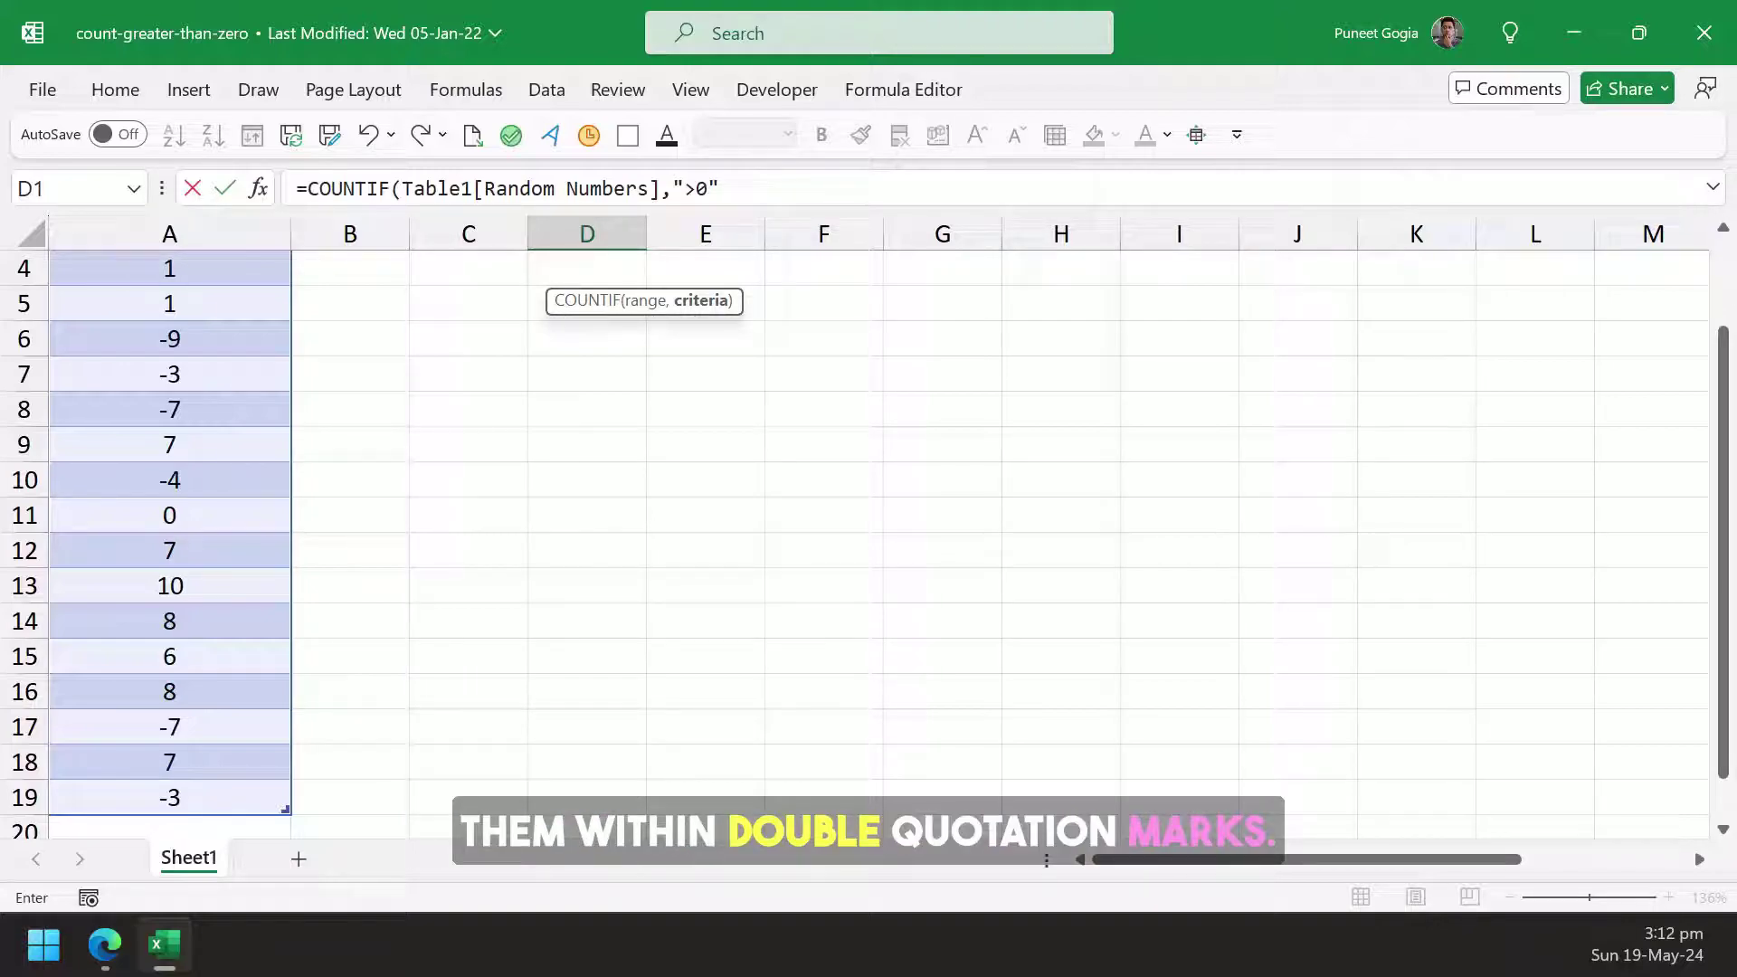
pyautogui.write(')')
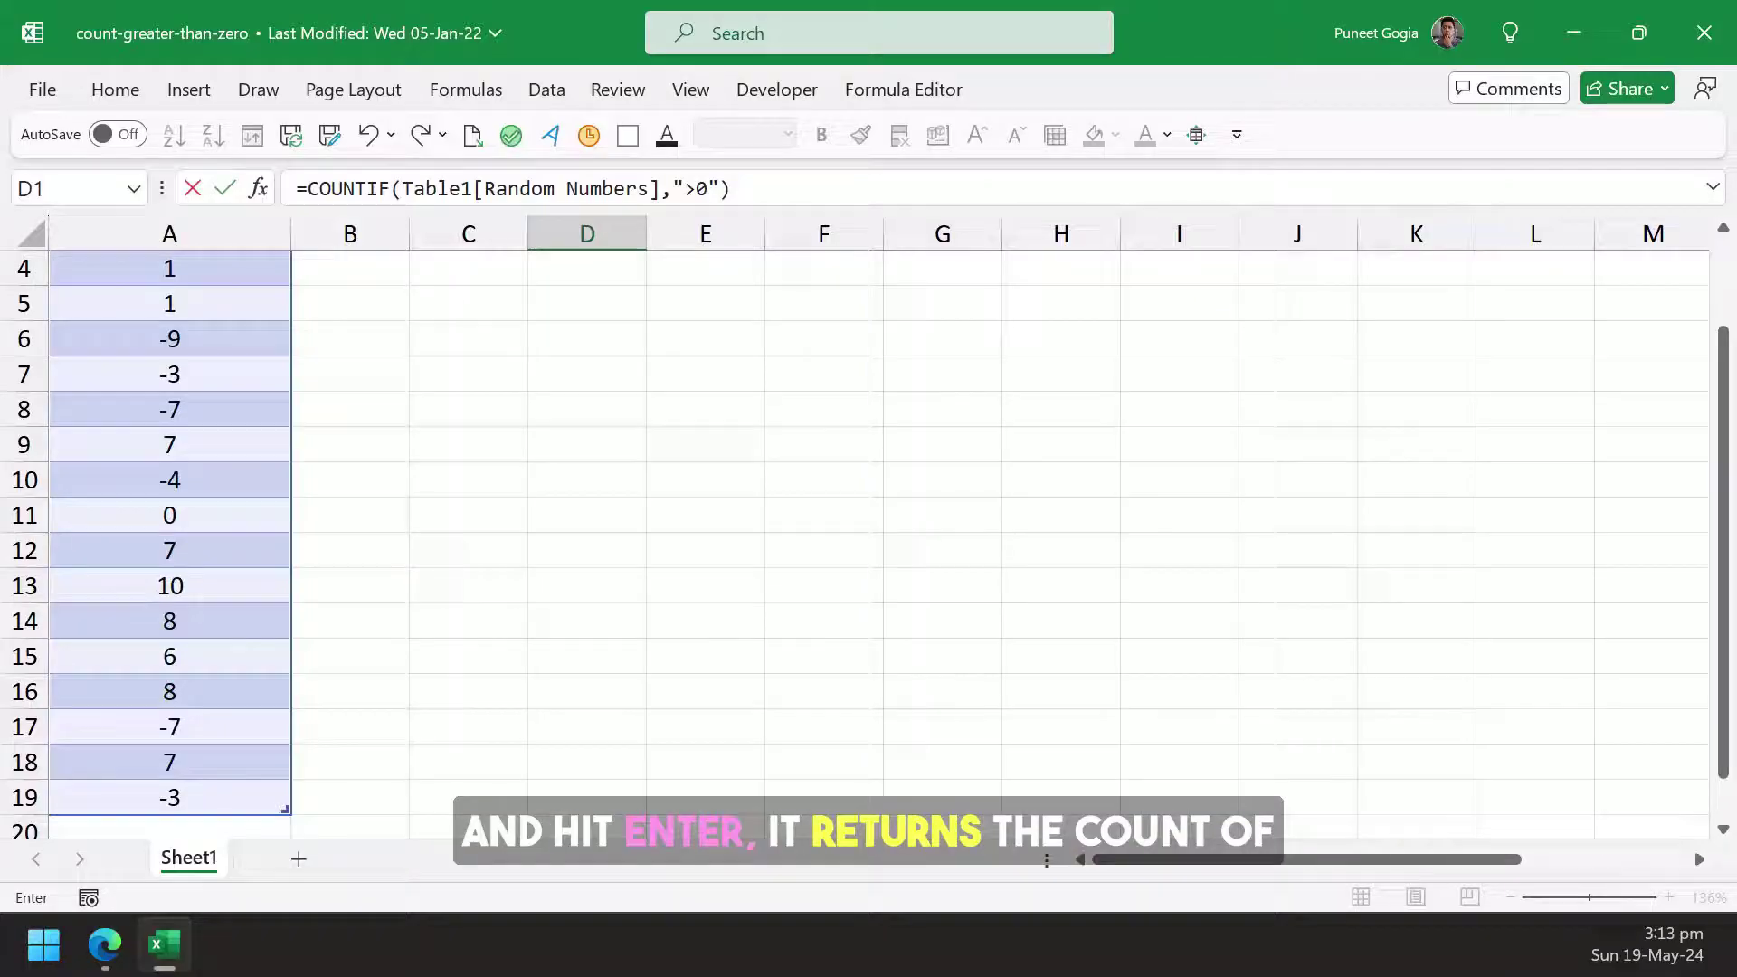
# Step: Commit the D1 formula showing 11 and turn on an AutoFilter for the Random Numbers table
pyautogui.press('Return')
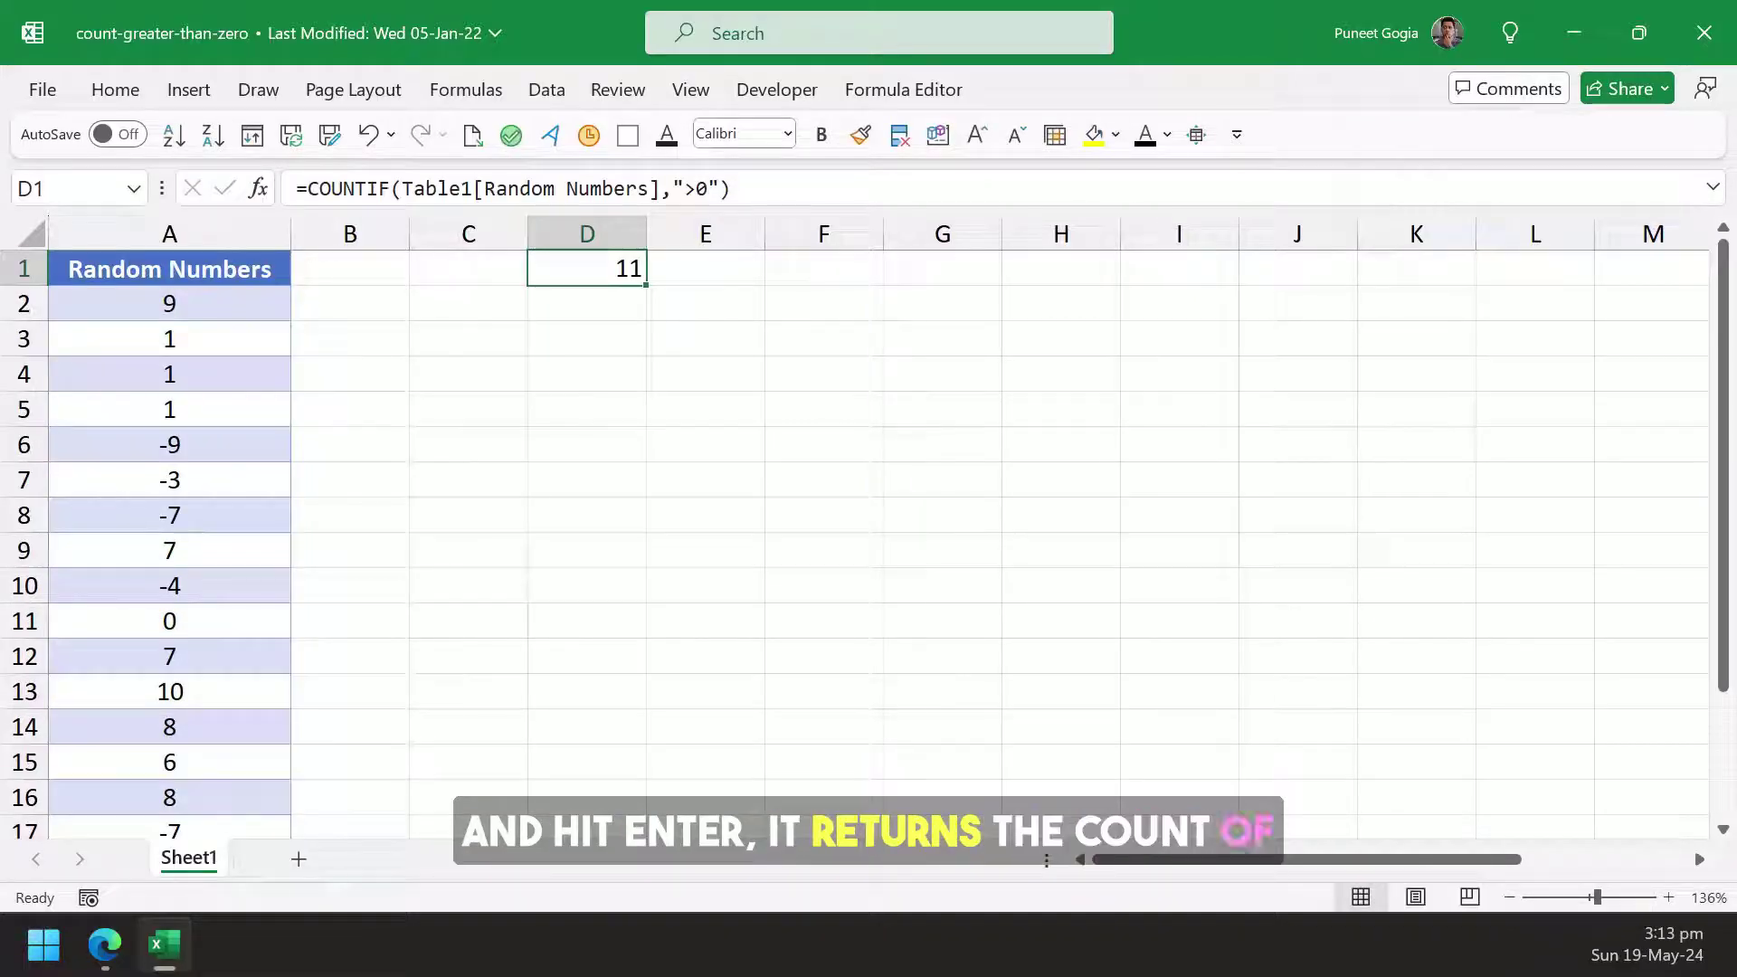
pyautogui.hotkey('ctrl', 'Home')
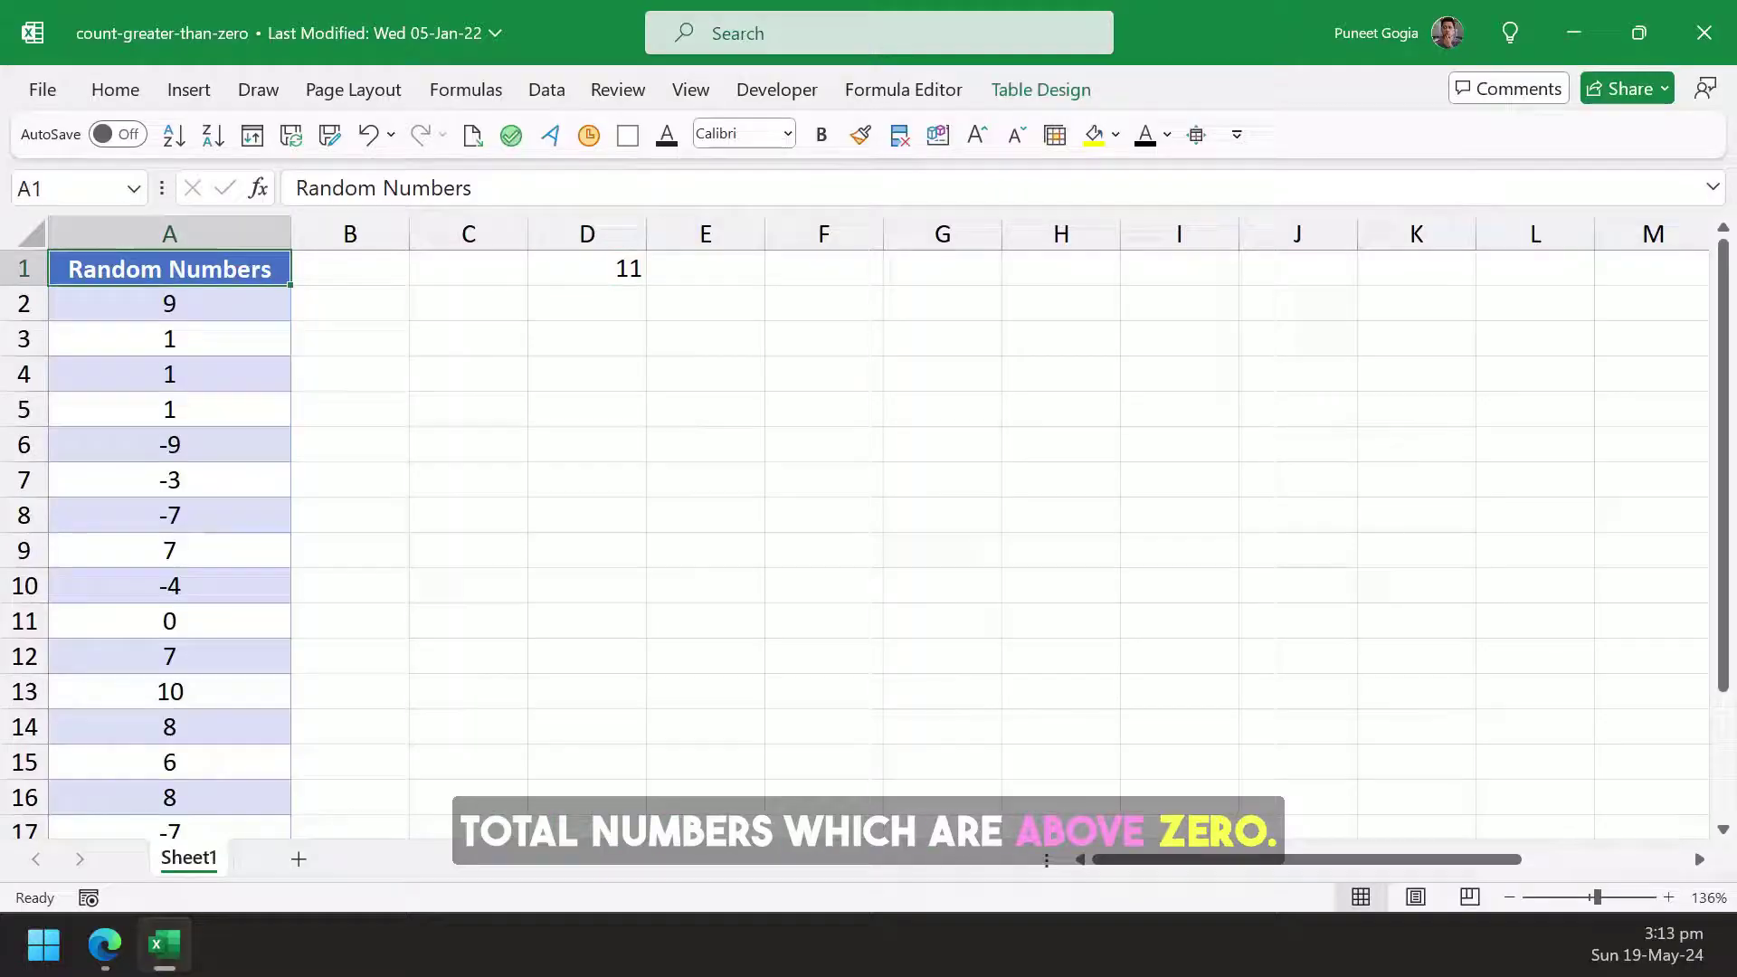
pyautogui.hotkey('alt', 'd')
pyautogui.press('f')
pyautogui.press('f')
pyautogui.press('Down')
pyautogui.press('Up')
pyautogui.hotkey('alt', 'Down')
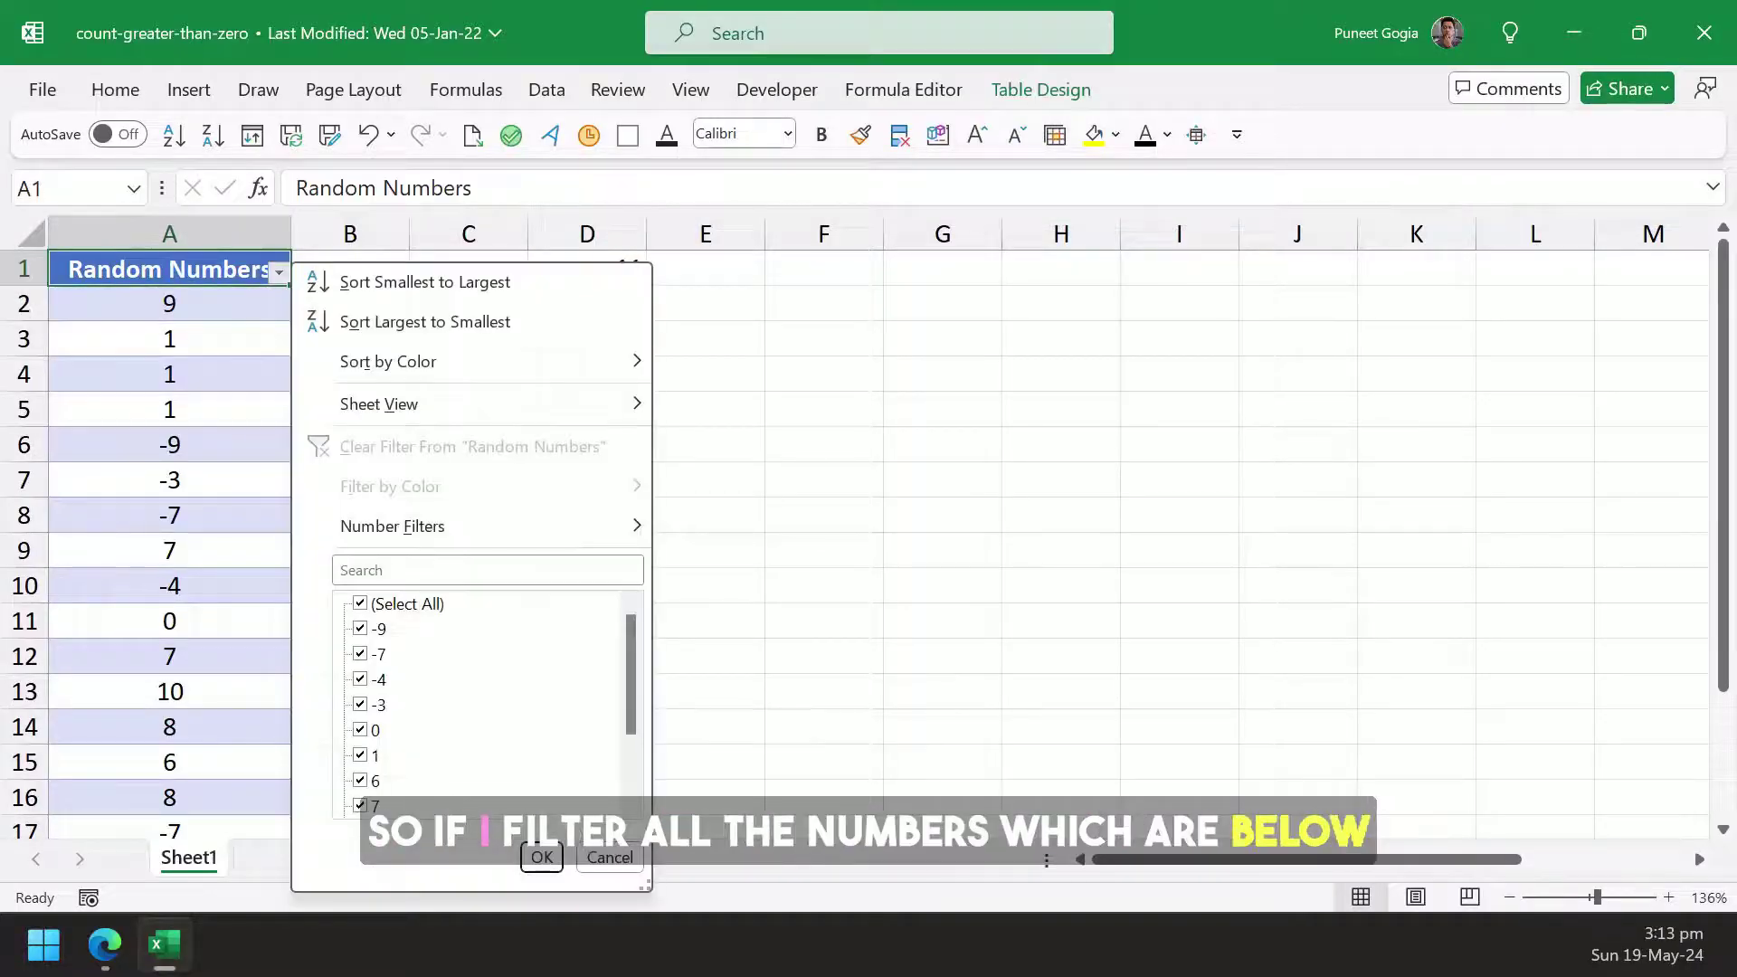
# Step: Filter out the negatives and 0, then select the visible positives to confirm a count of 11
pyautogui.press('Down')
pyautogui.press('Down')
pyautogui.press('Down')
pyautogui.press('space')
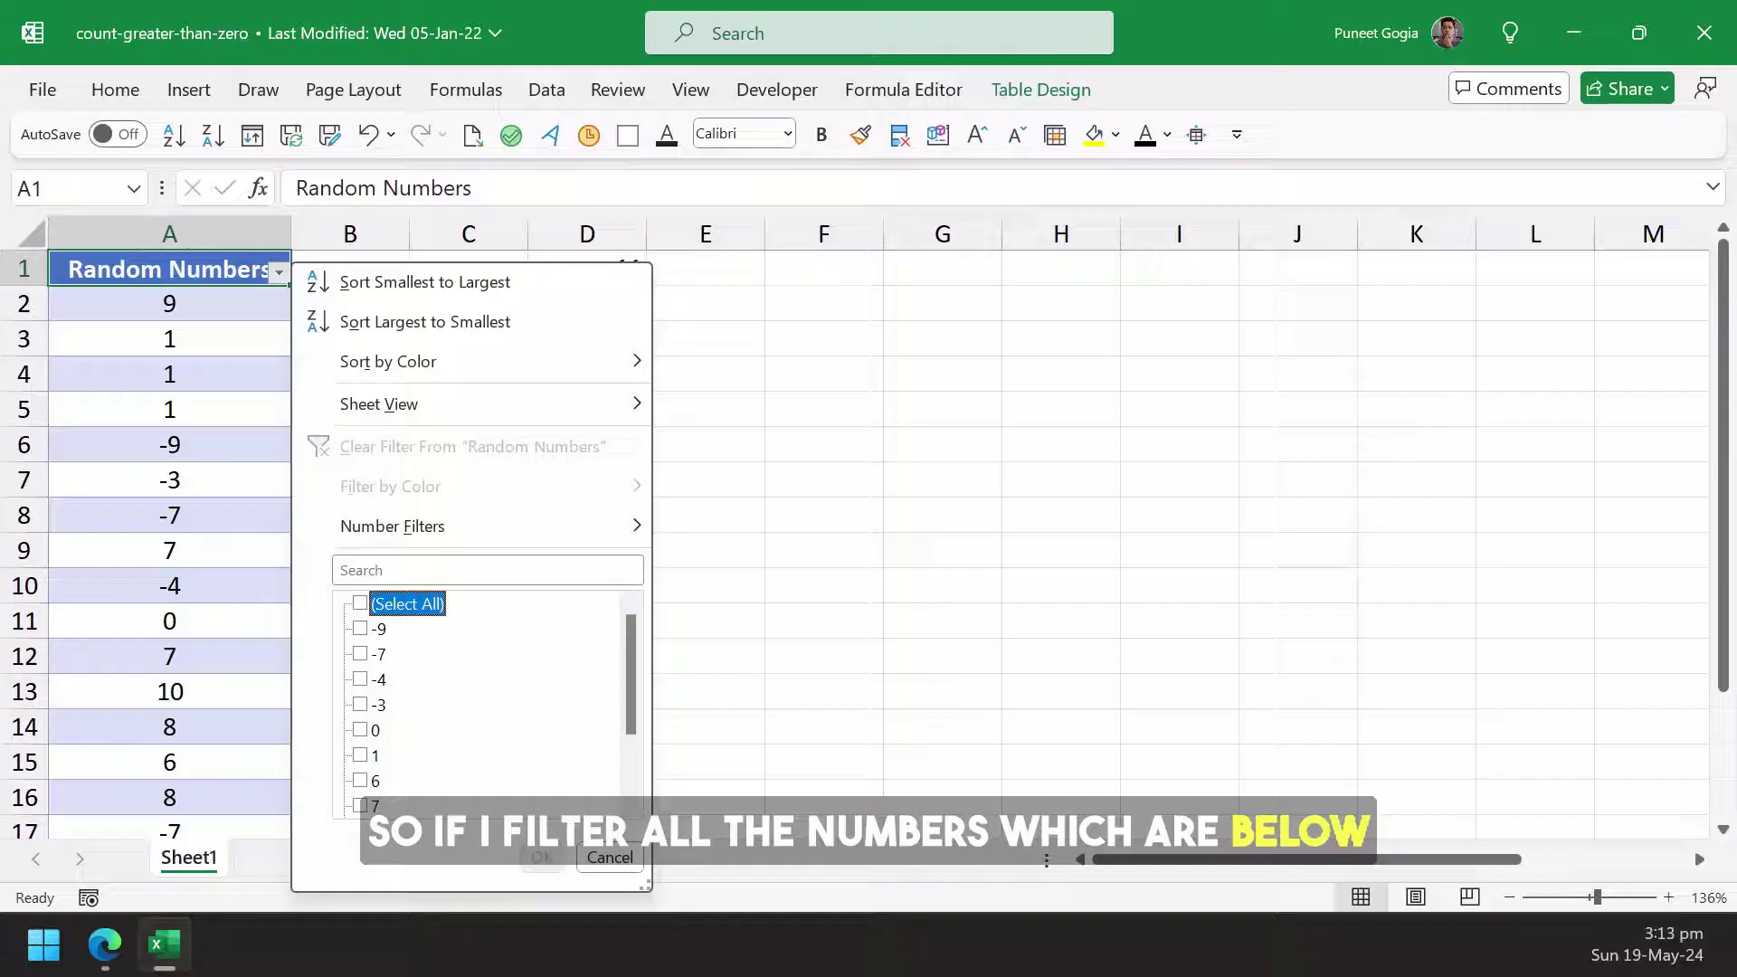
pyautogui.press('space')
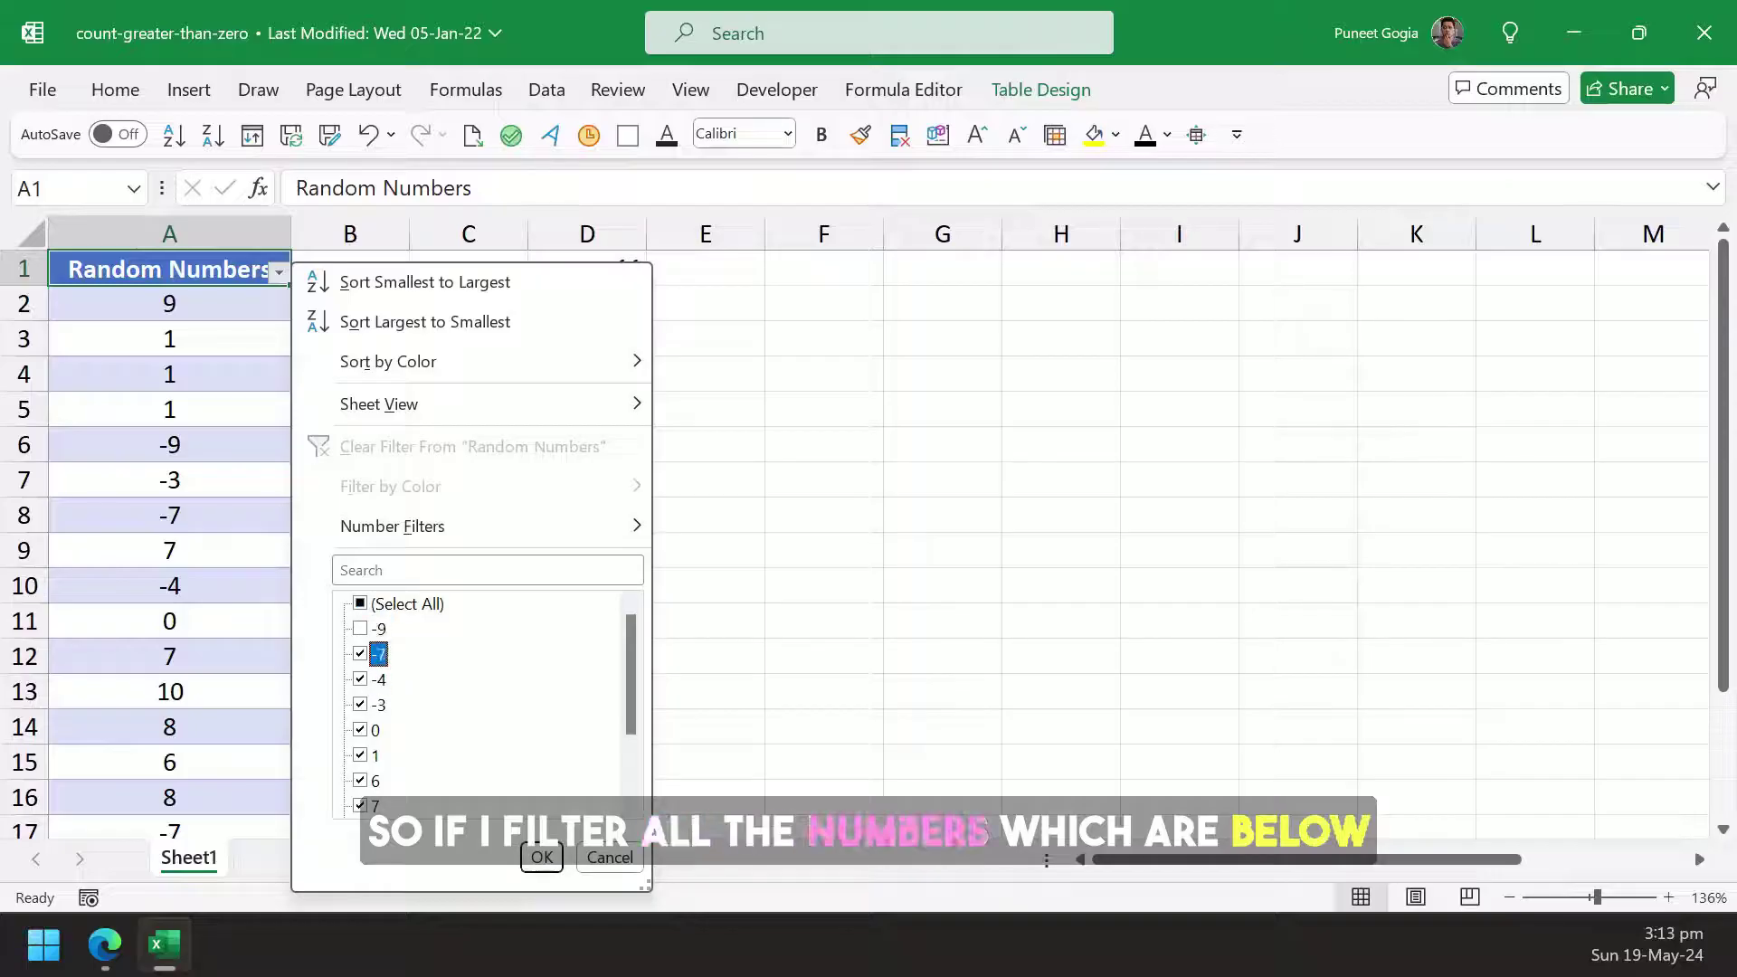
pyautogui.press('Down')
pyautogui.press('space')
pyautogui.press('Down')
pyautogui.press('space')
pyautogui.press('Down')
pyautogui.press('space')
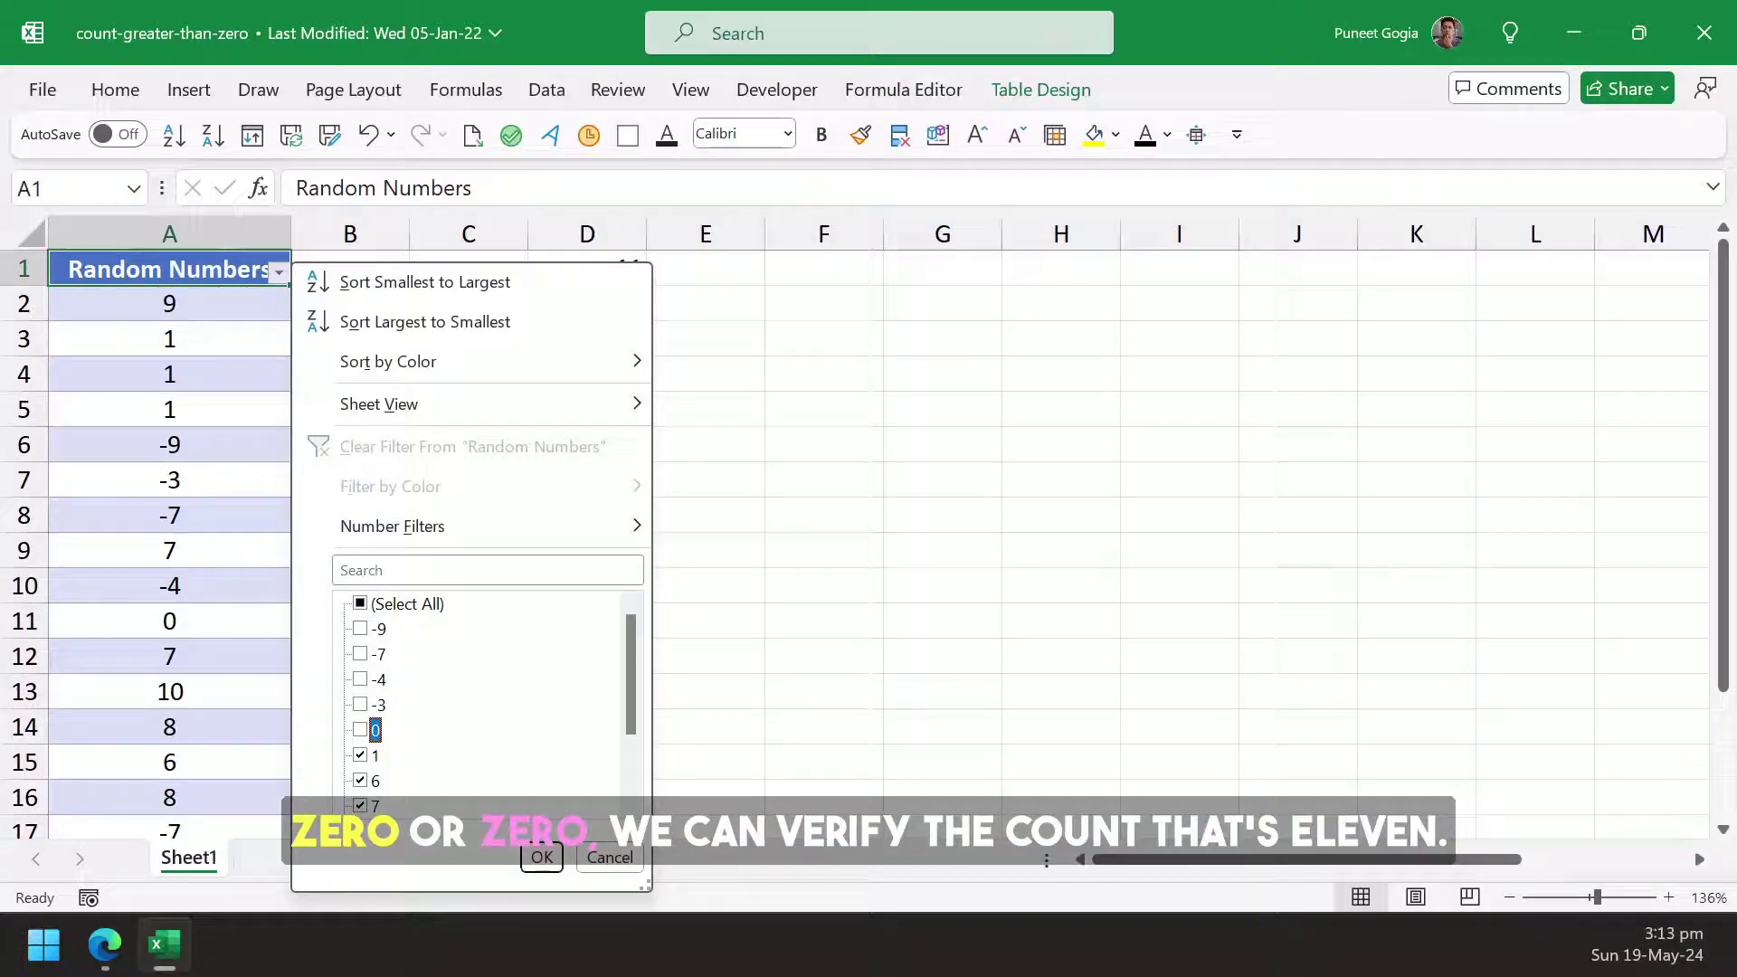
pyautogui.press('Return')
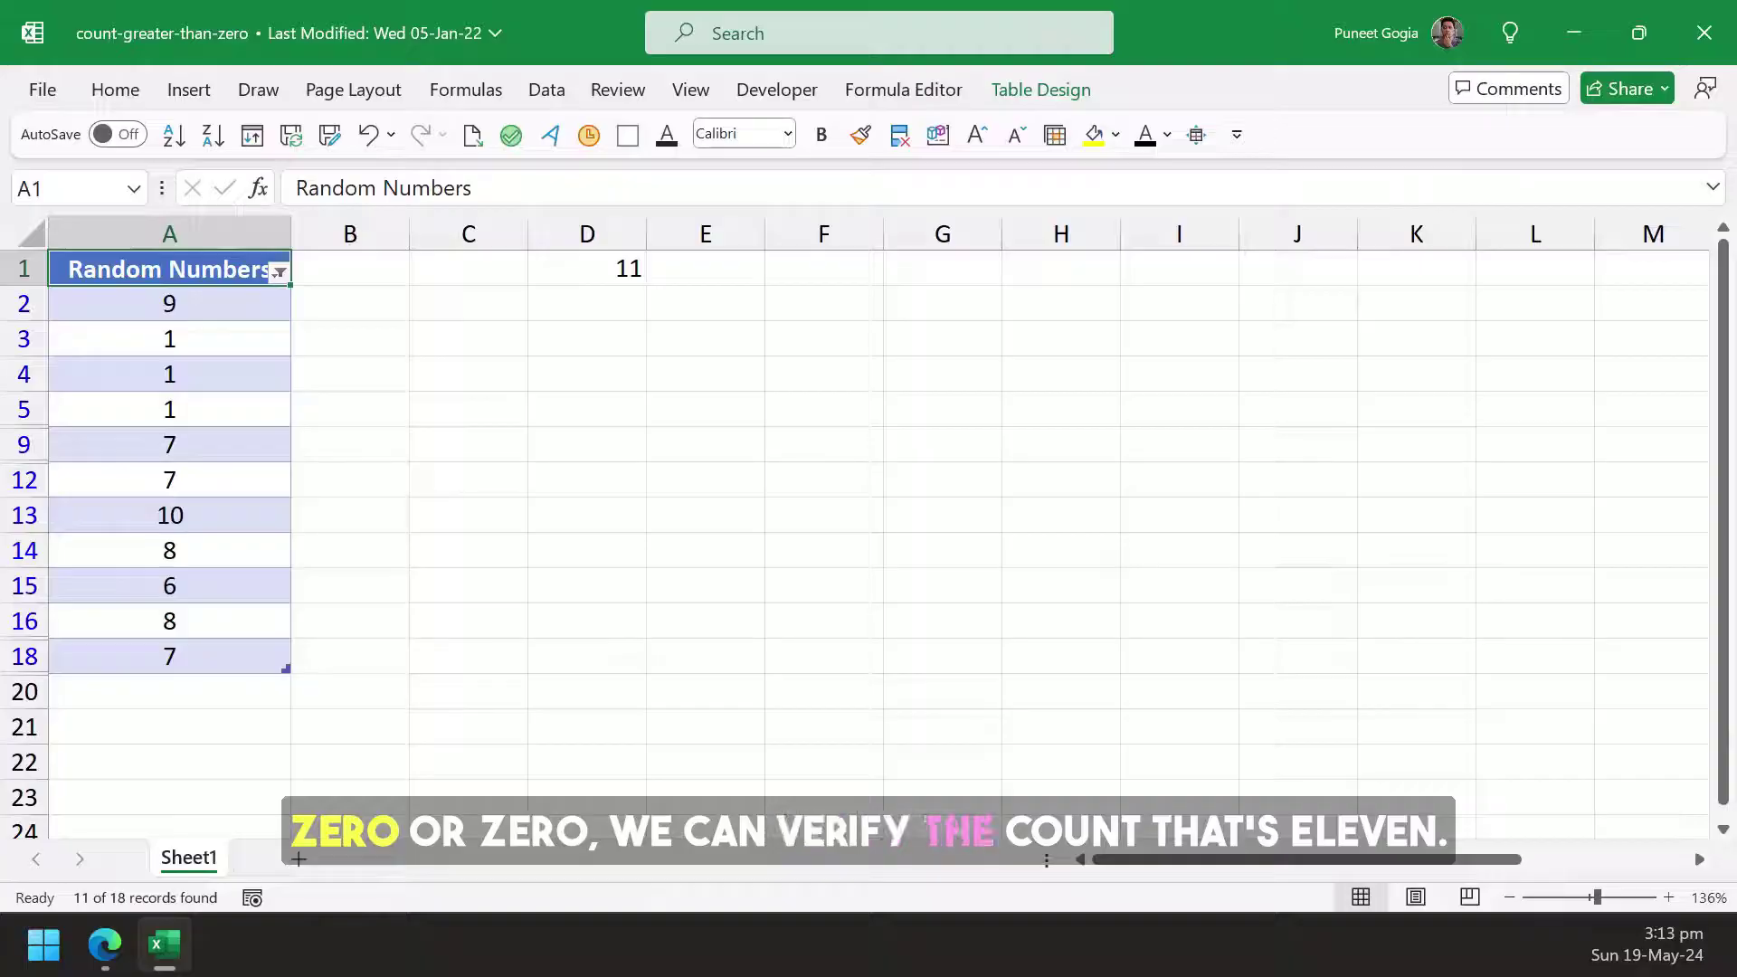
pyautogui.moveTo(170, 305); pyautogui.dragTo(170, 657)
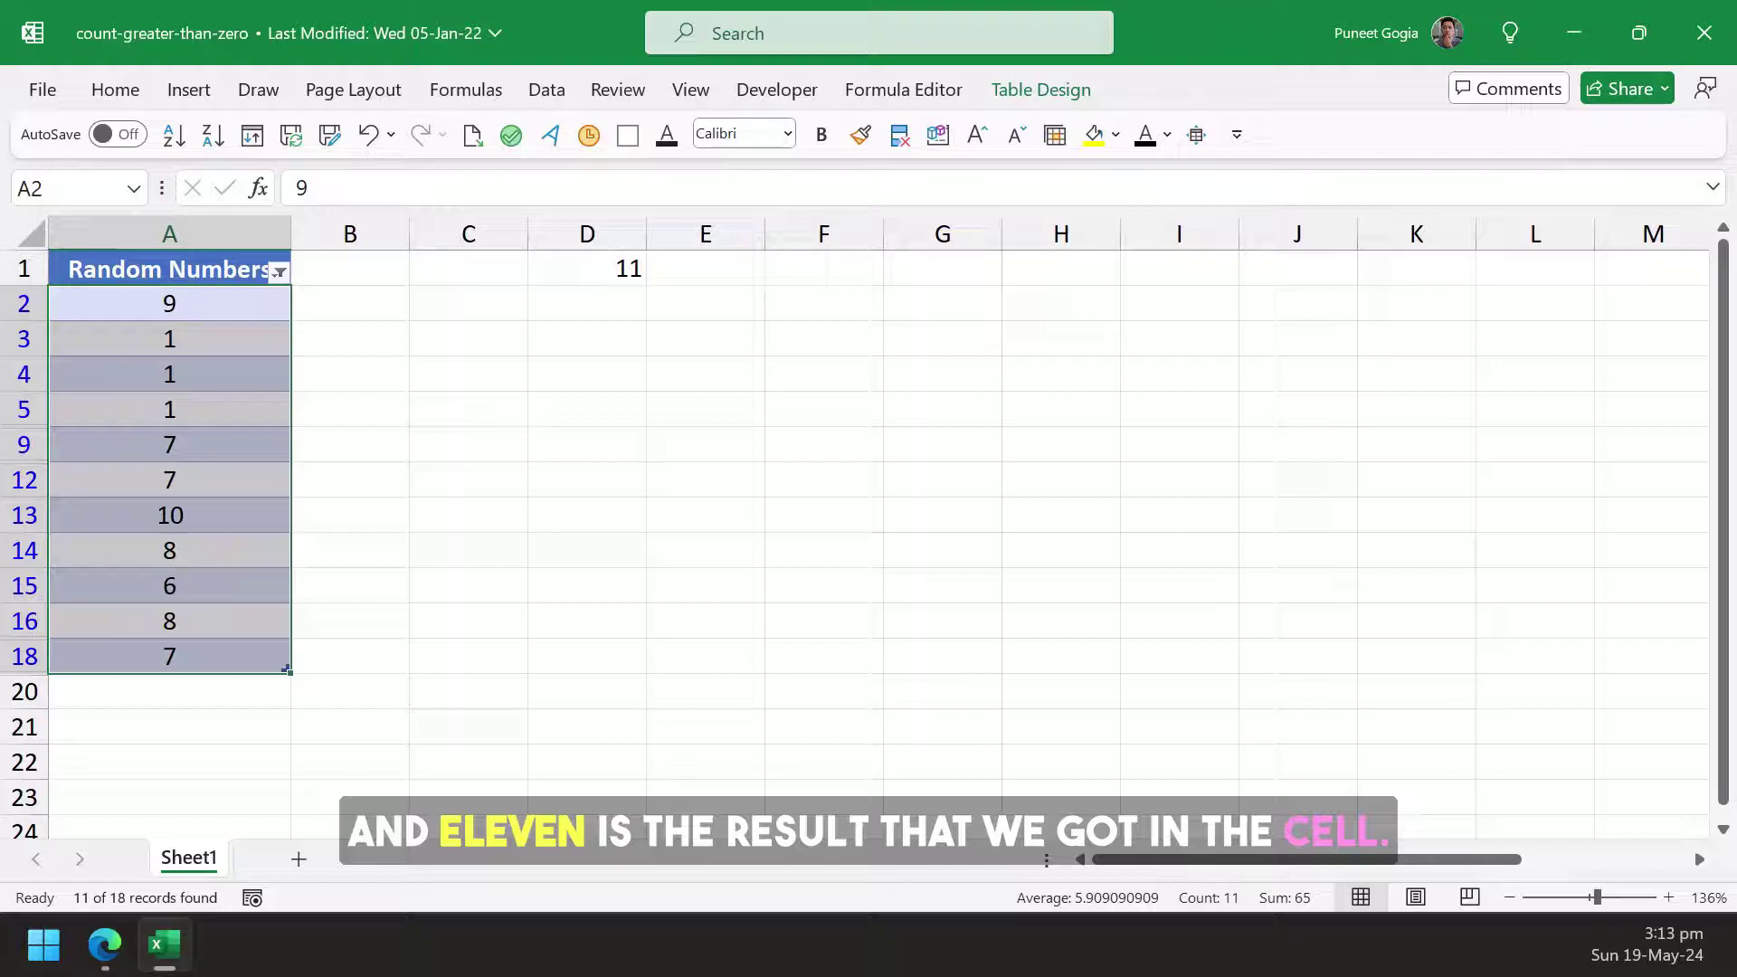
# Step: Remove the filter so the full Random Numbers list shows again
pyautogui.hotkey('alt', 'd')
pyautogui.press('f')
pyautogui.press('f')
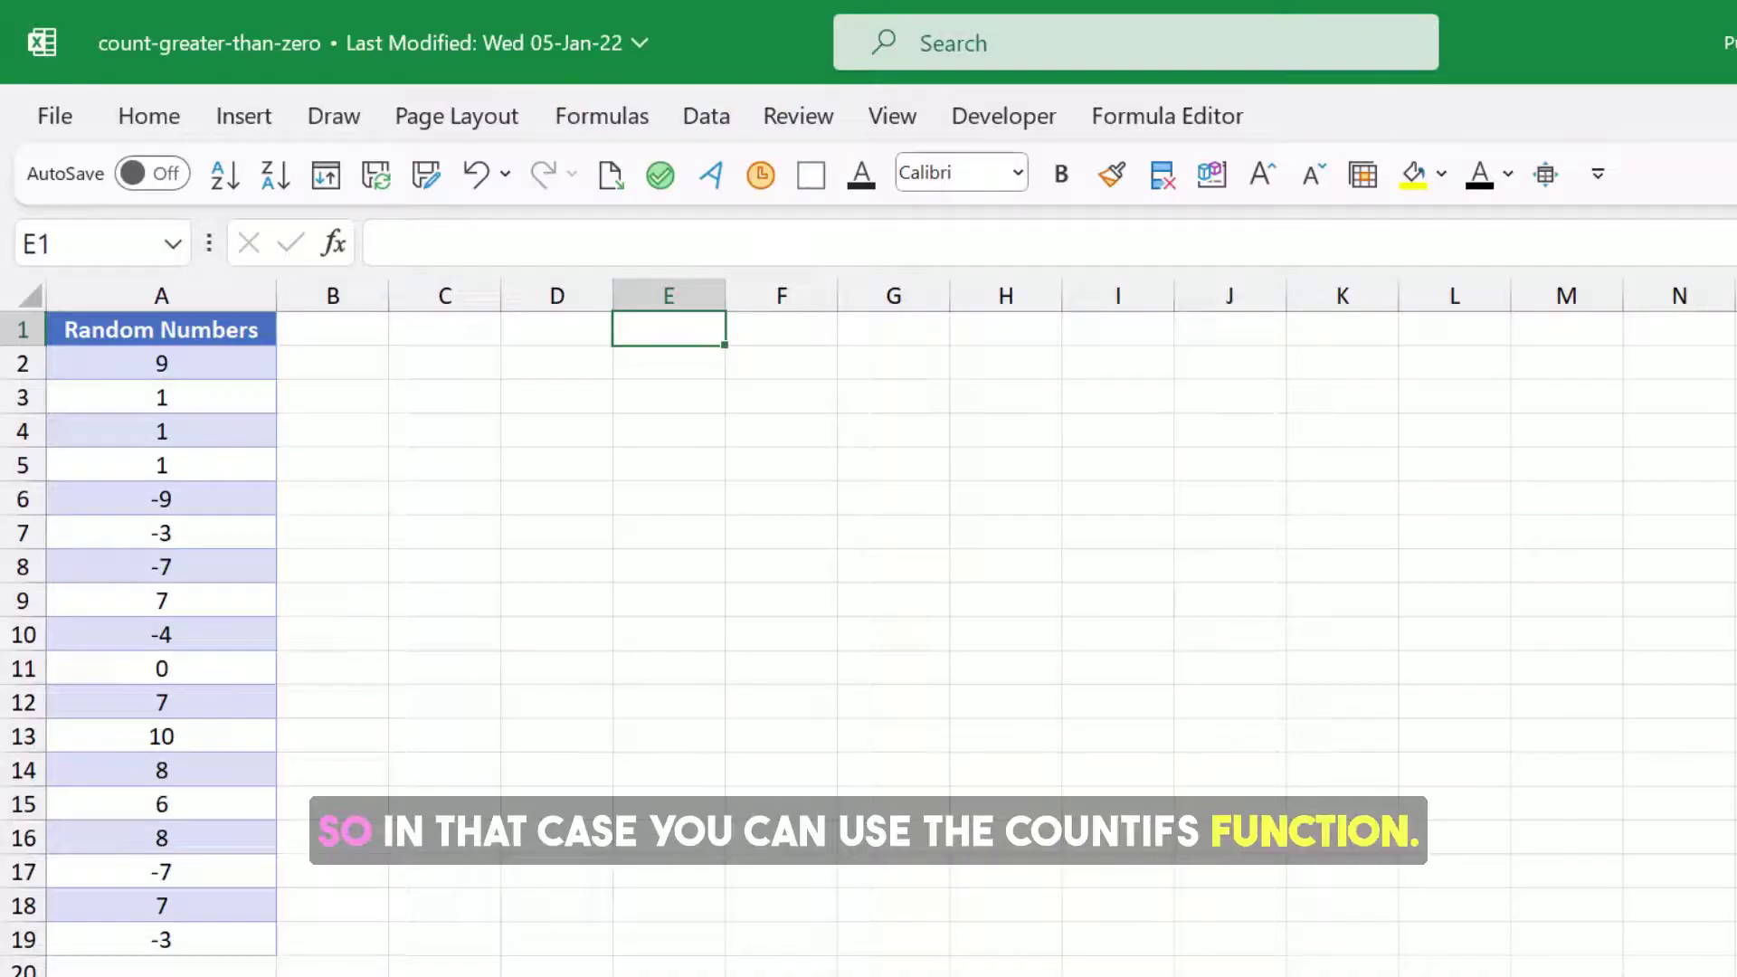
pyautogui.write('=COUNT')
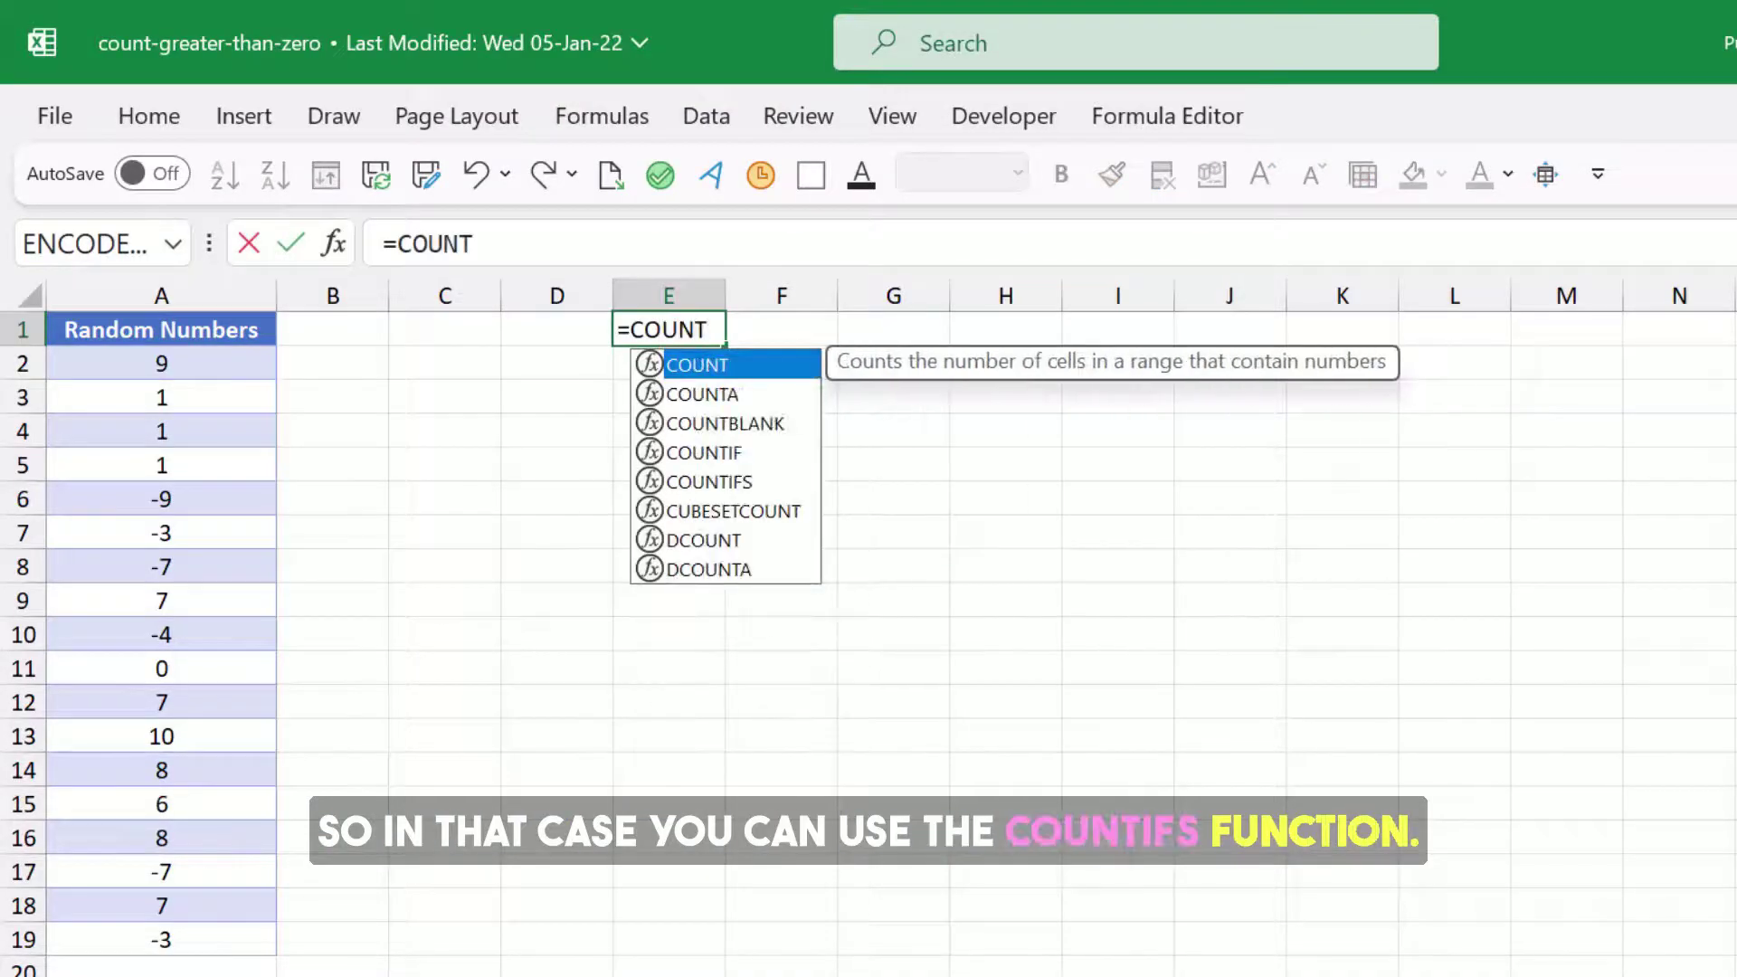
# Step: Enter =COUNTIFS(A2:A19,">0",A2:A19,"<10") in E1, returning 10
pyautogui.press('Down')
pyautogui.press('Down')
pyautogui.press('Down')
pyautogui.press('Down')
pyautogui.press('Tab')
pyautogui.hotkey('ctrl', 'Left')
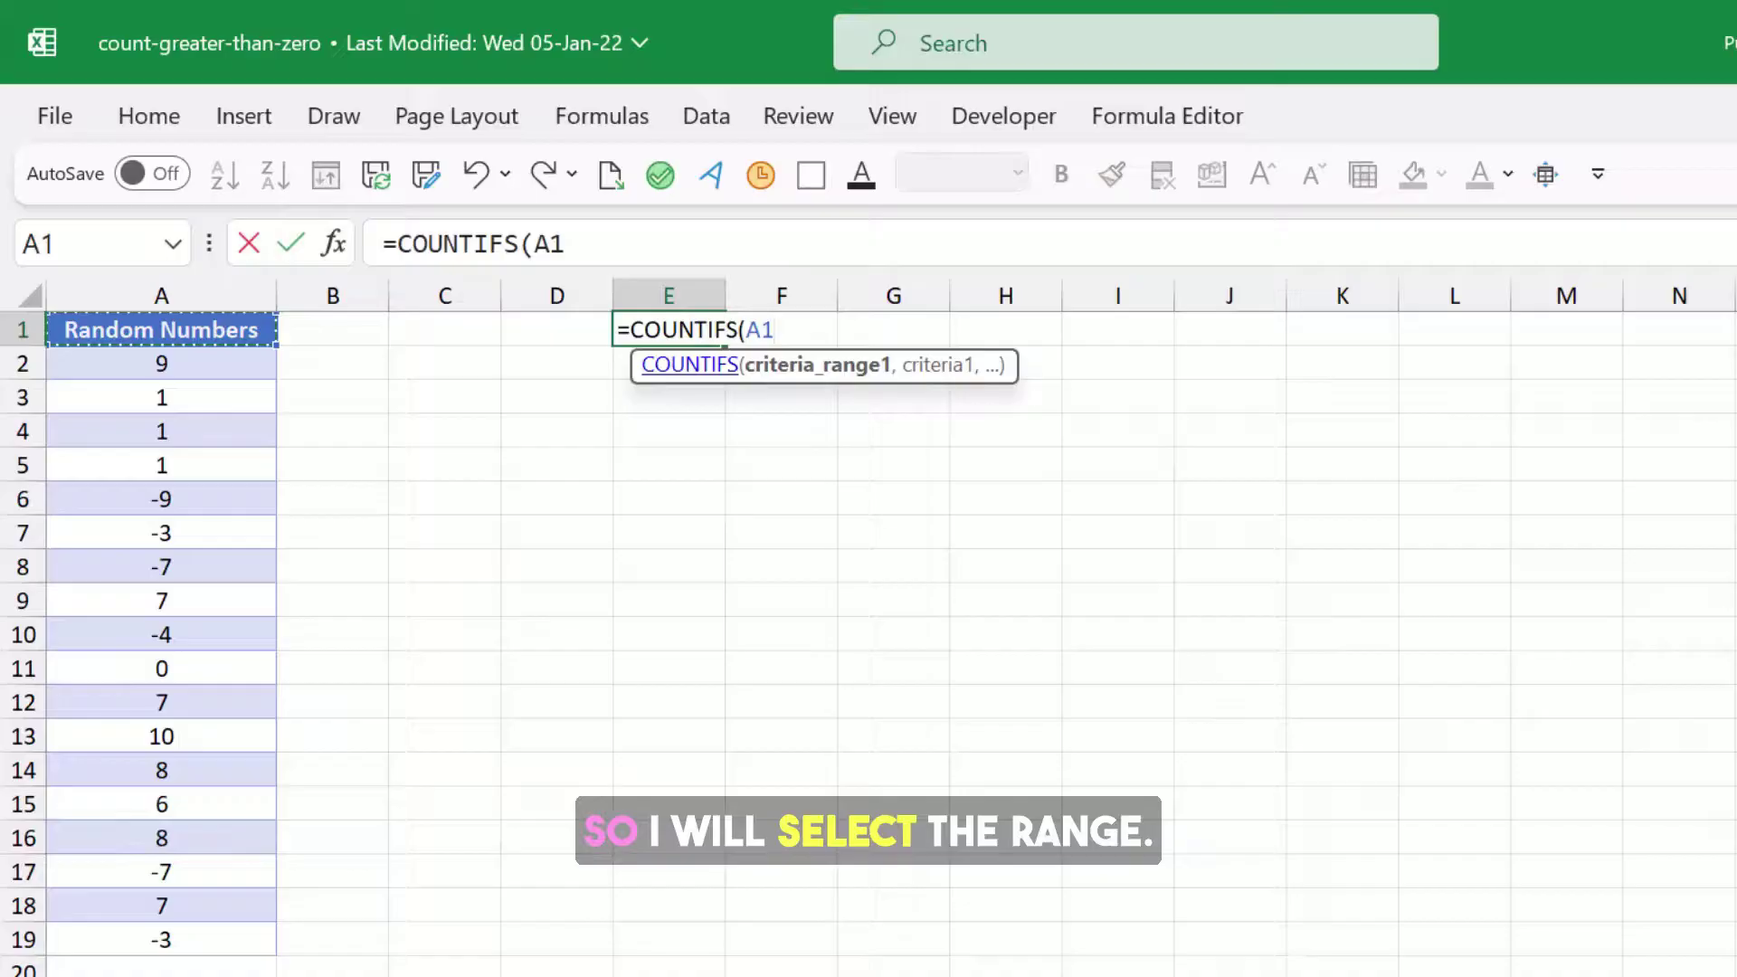
pyautogui.press('Down')
pyautogui.hotkey('ctrl', 'shift', 'Down')
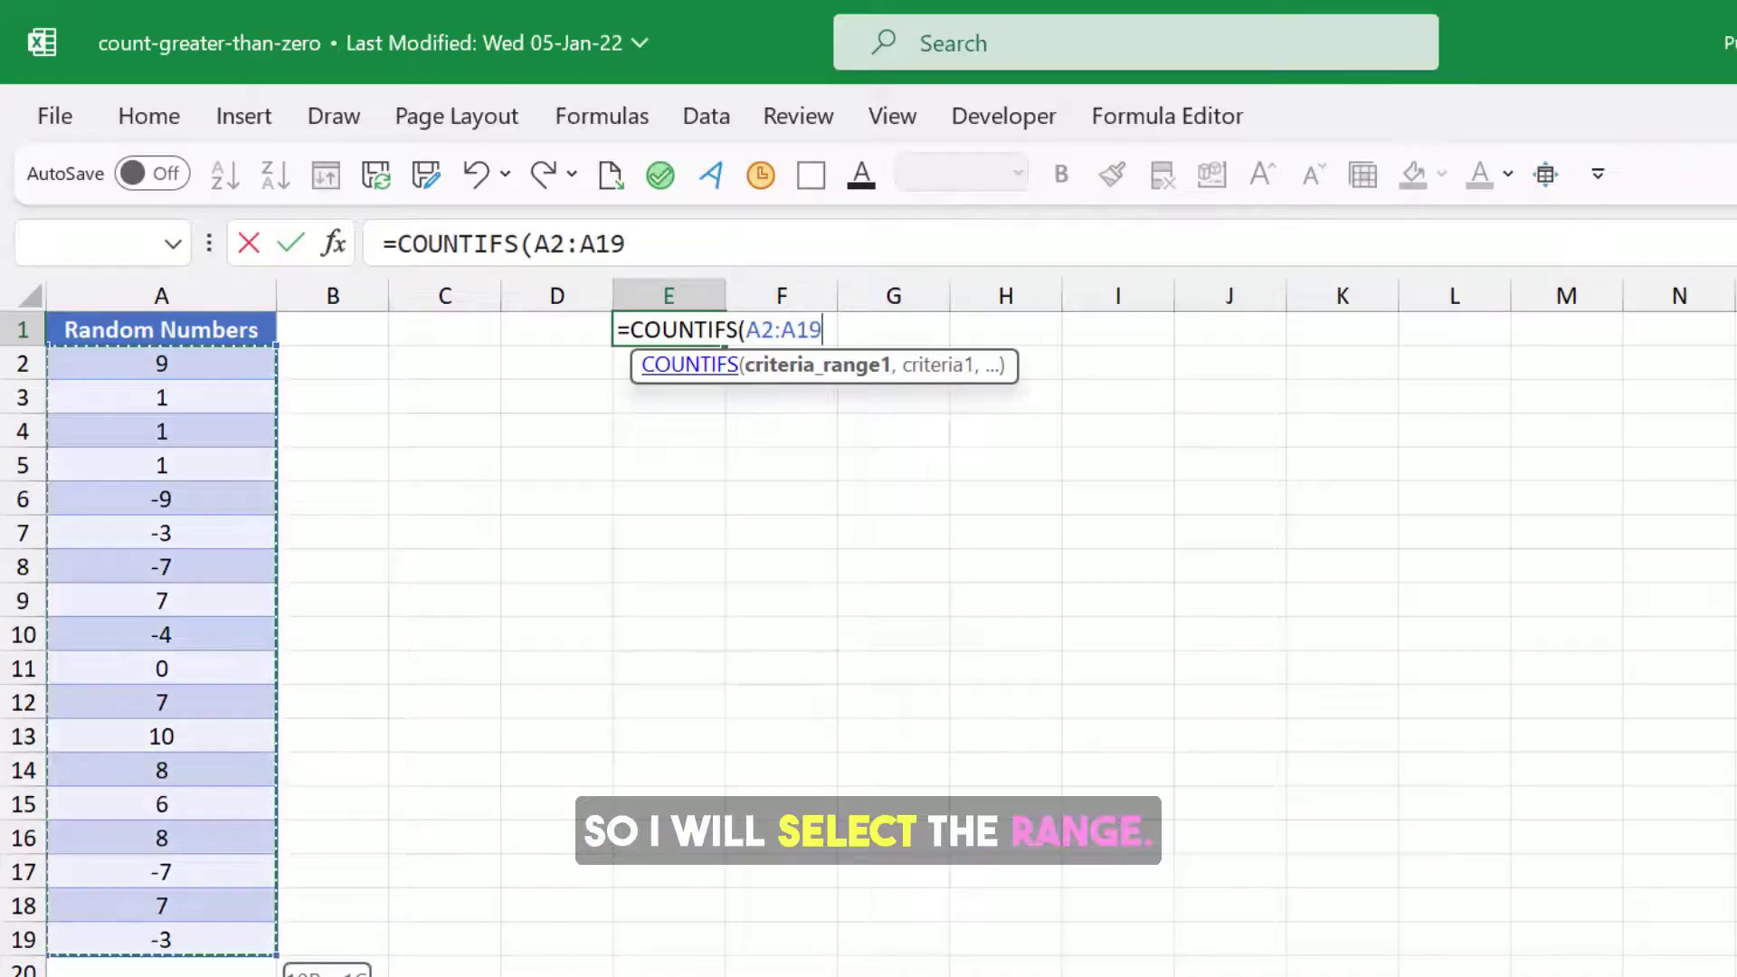
pyautogui.write(',')
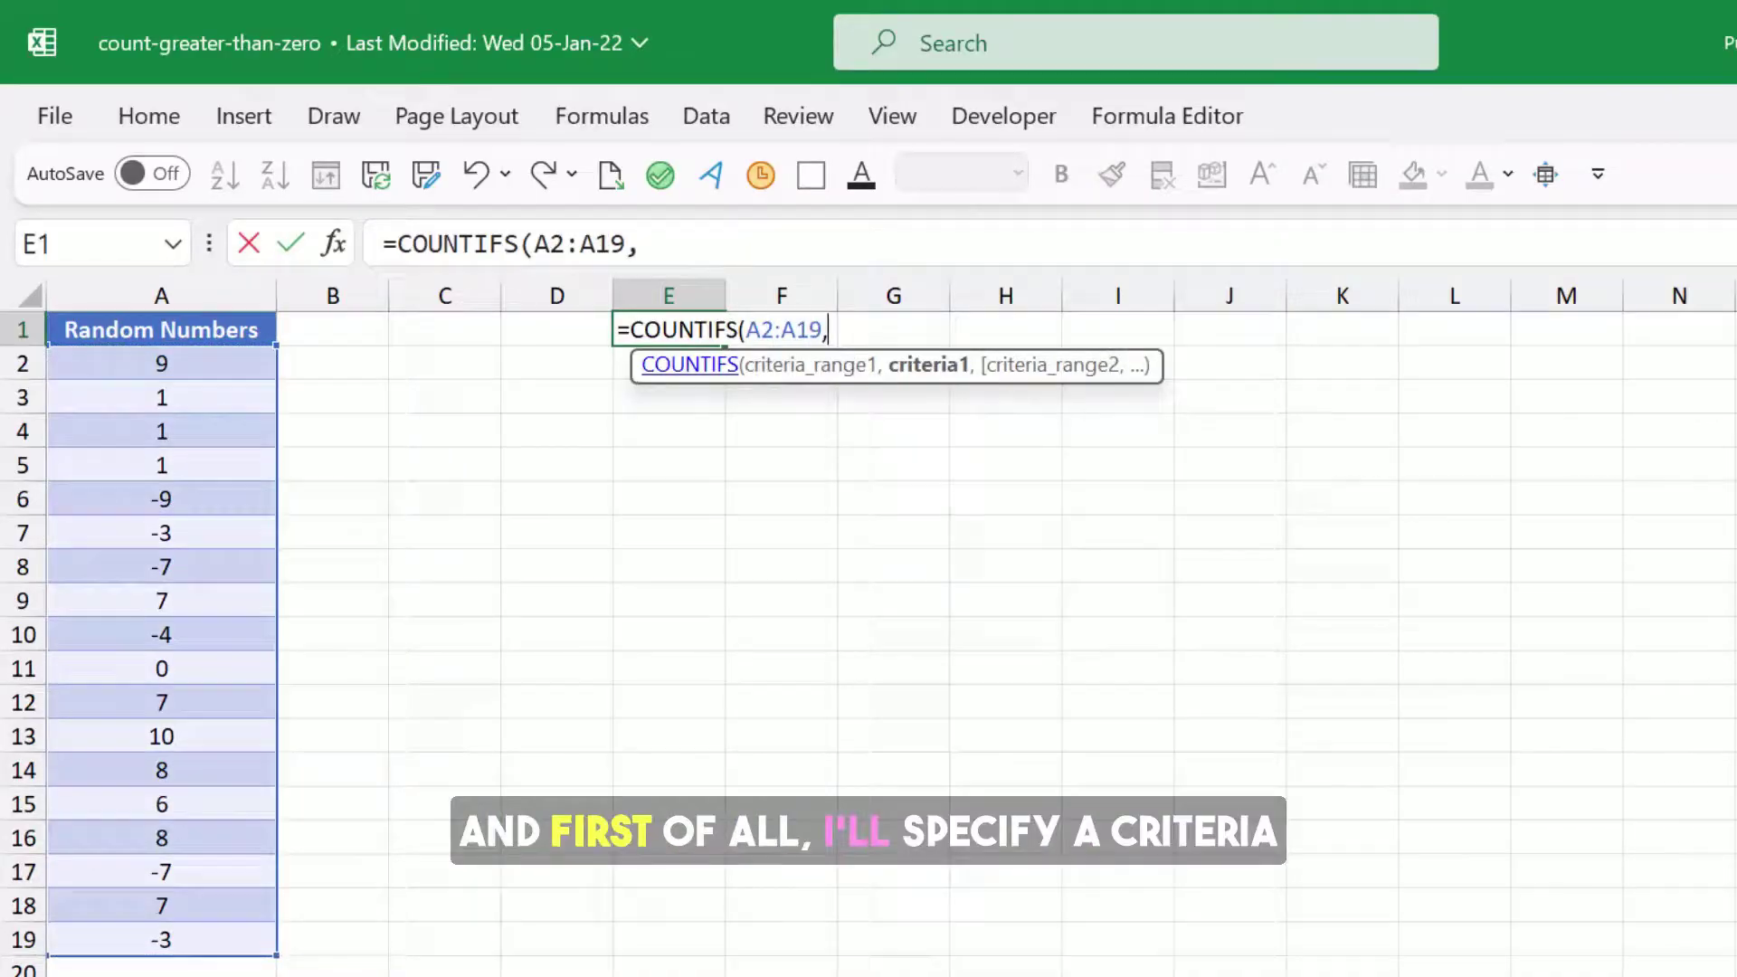
pyautogui.write('"')
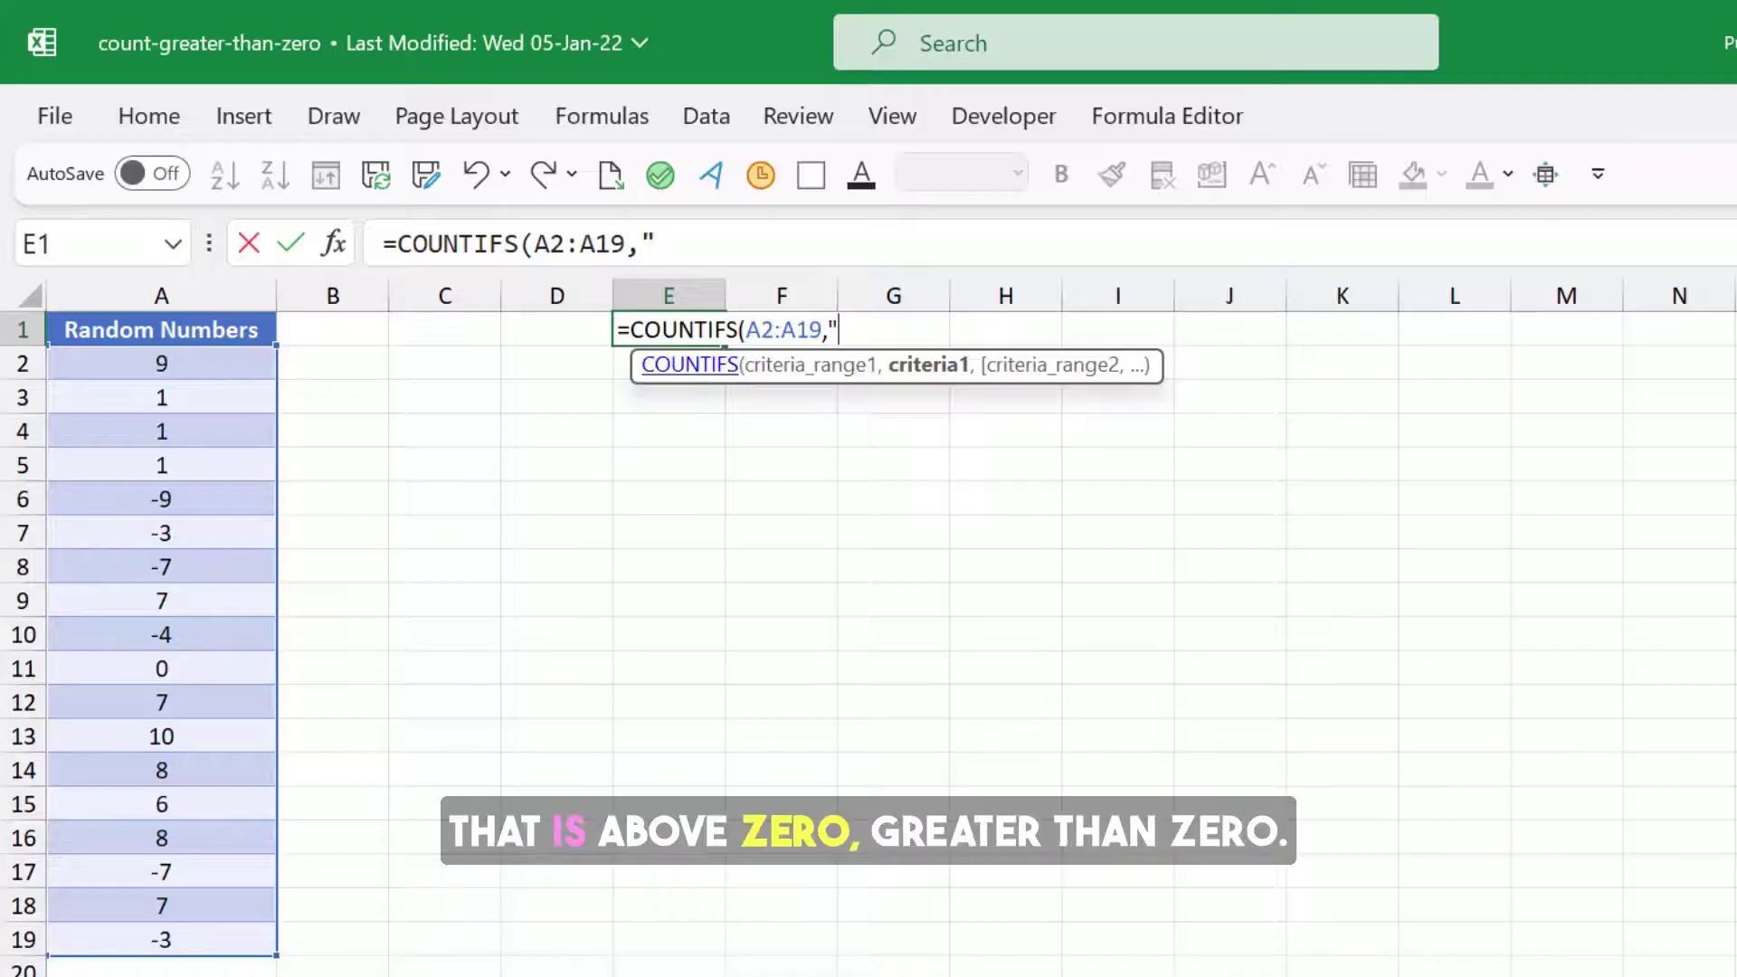
pyautogui.write('>0"')
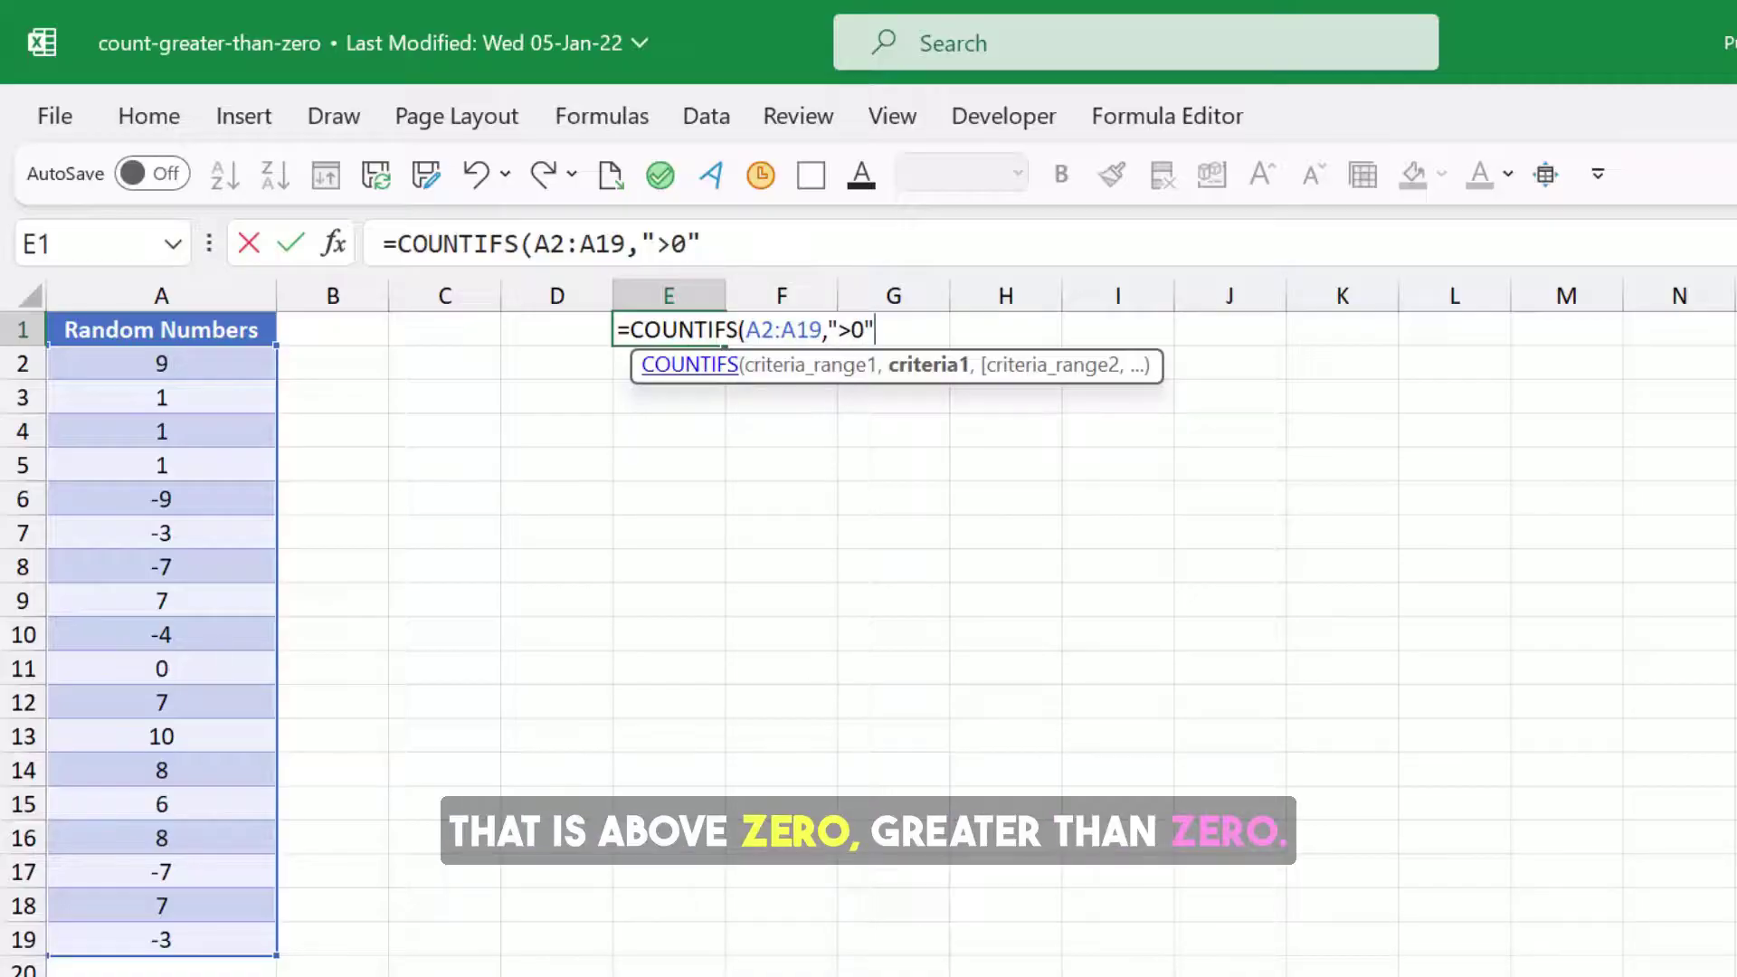
pyautogui.write(',')
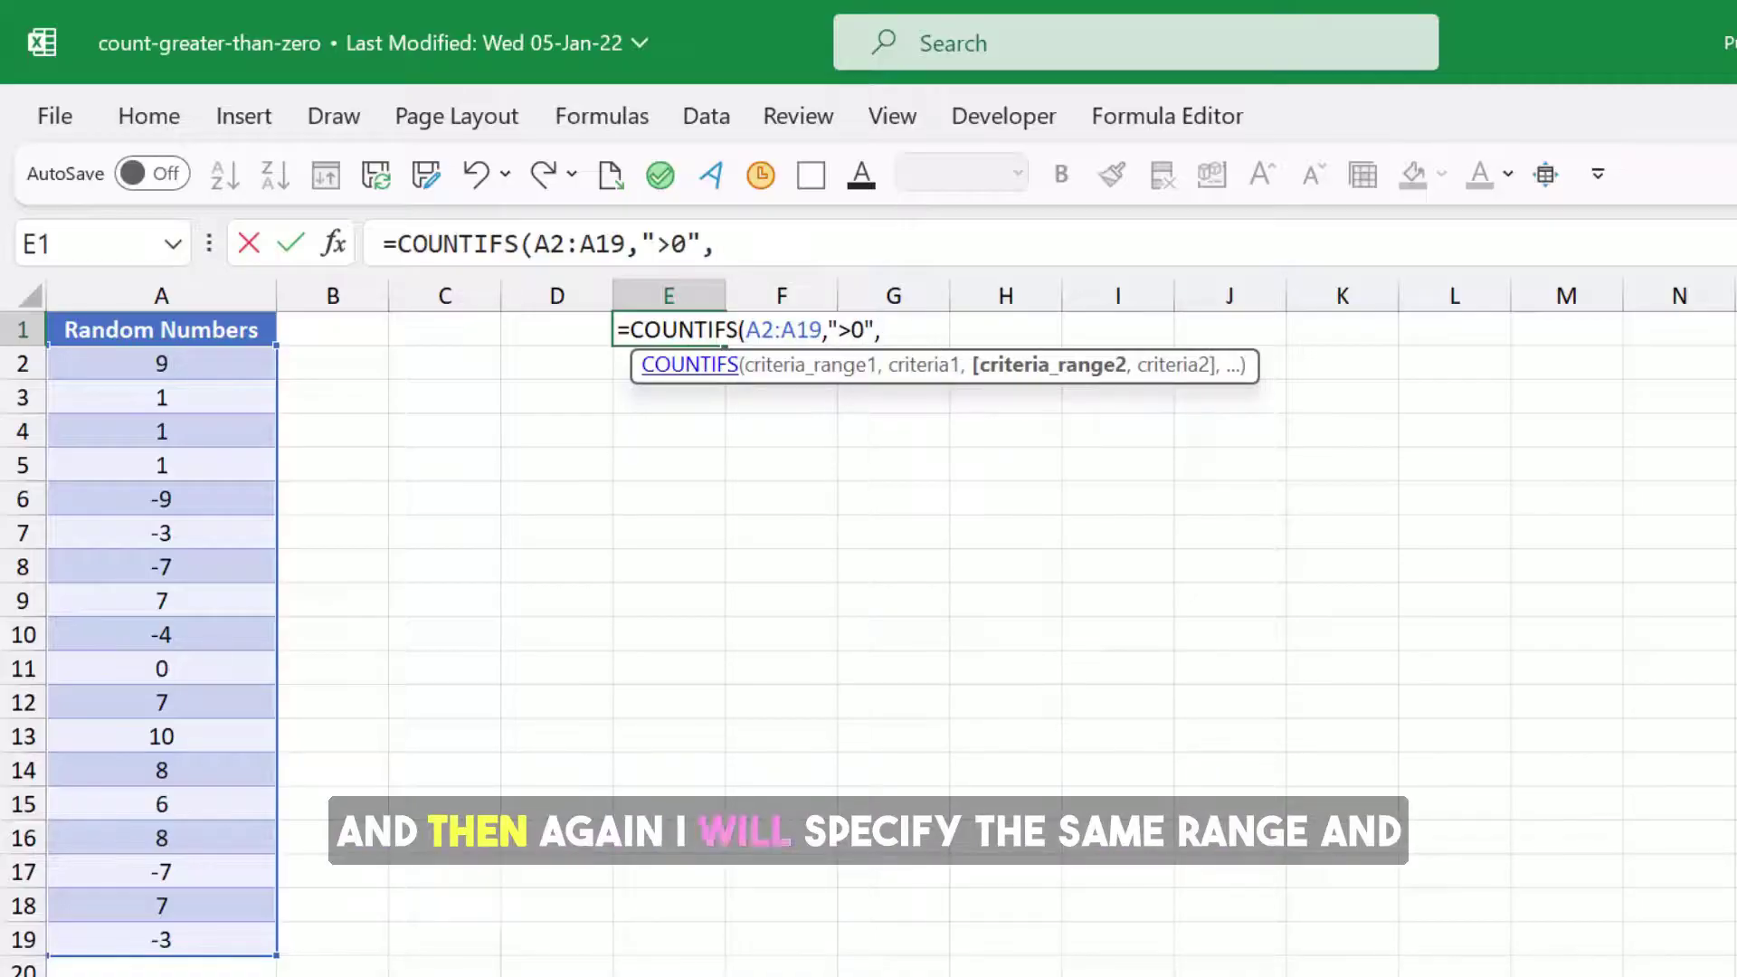
pyautogui.moveTo(162, 363); pyautogui.dragTo(161, 939)
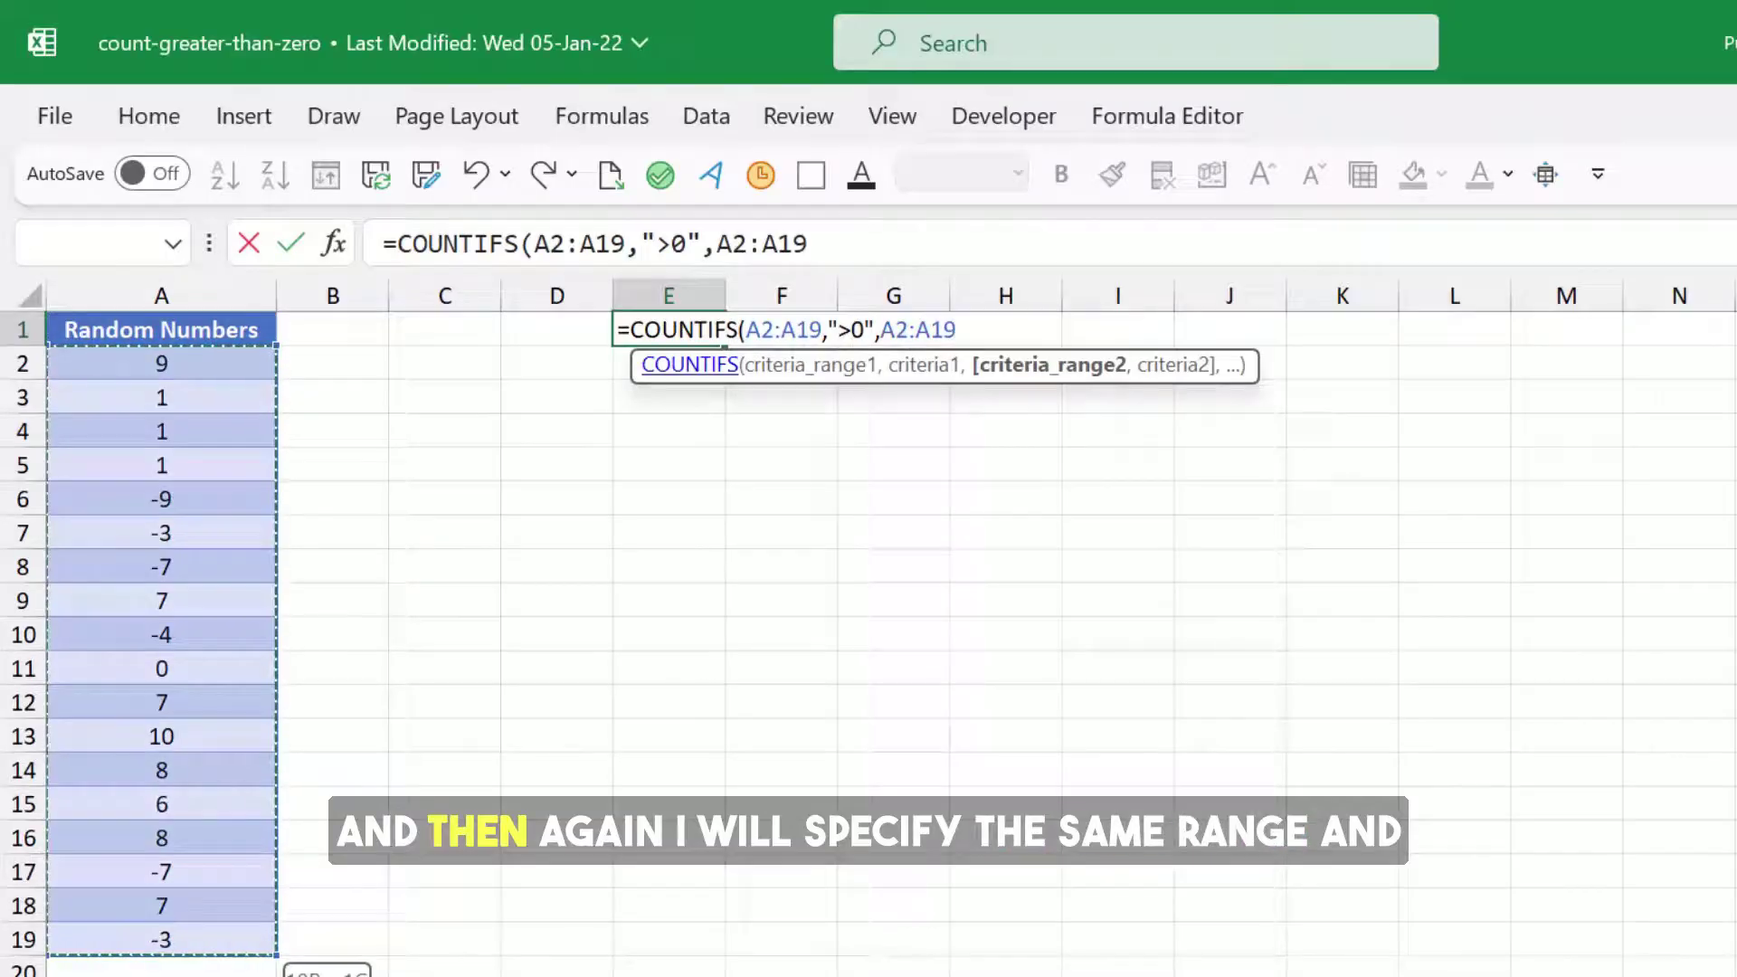
pyautogui.write(',')
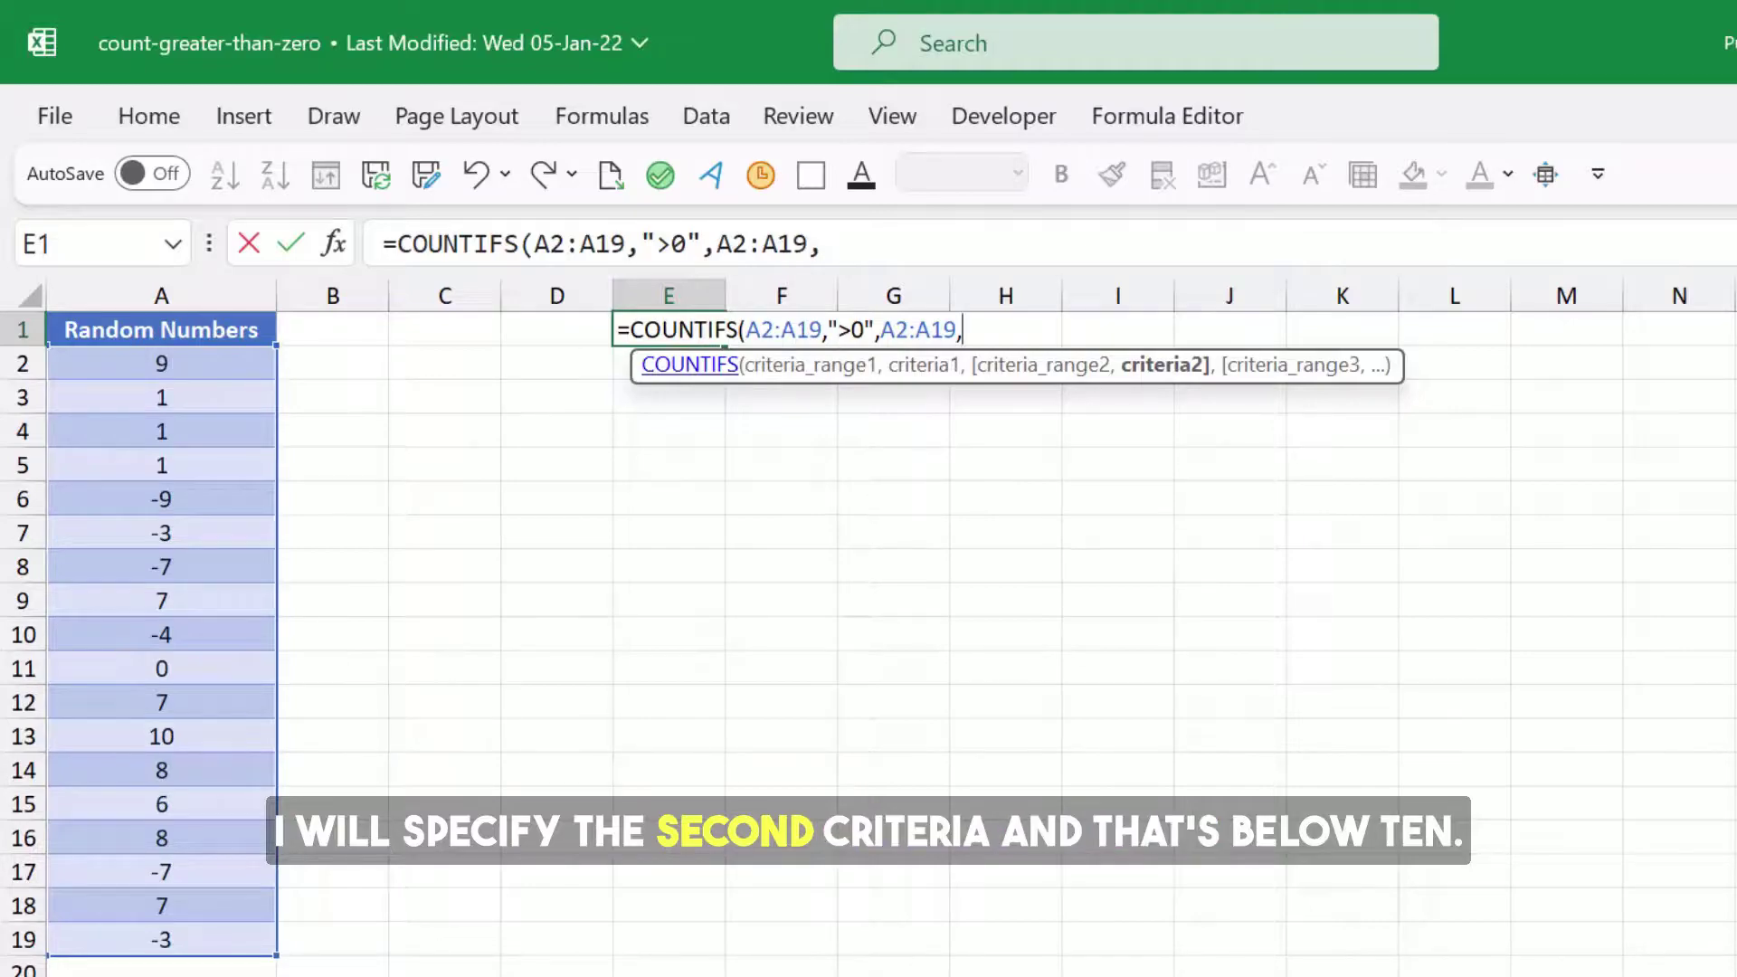
pyautogui.write('"<')
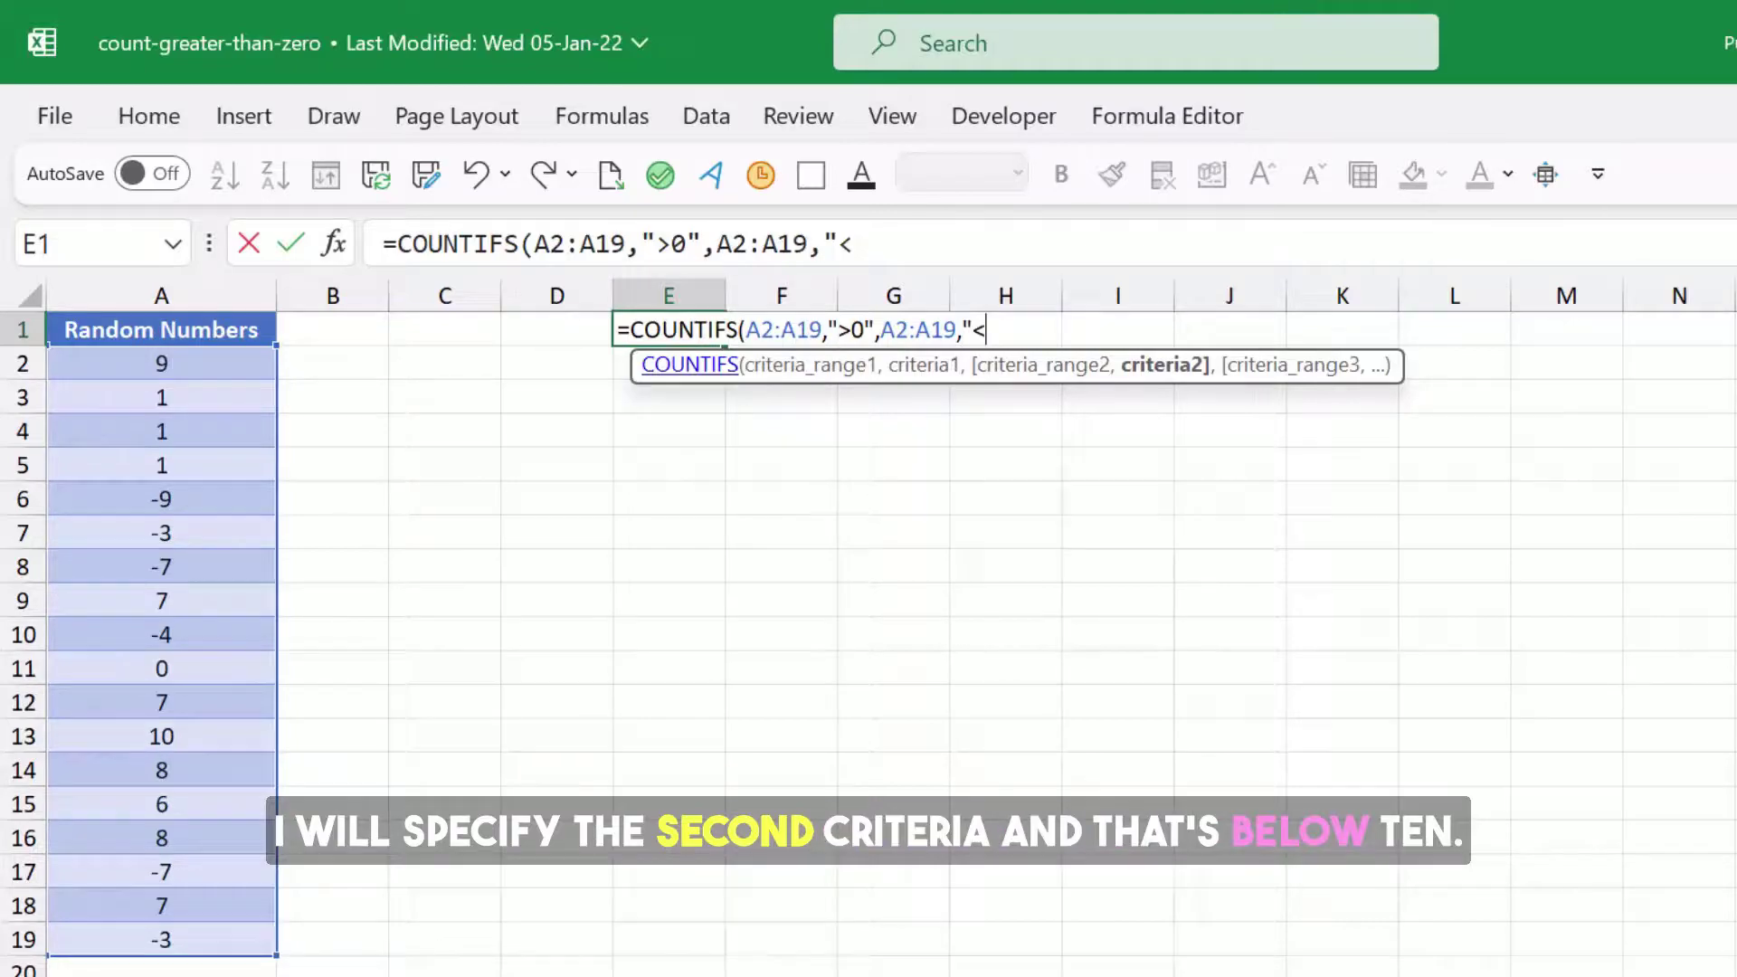
pyautogui.write('10"')
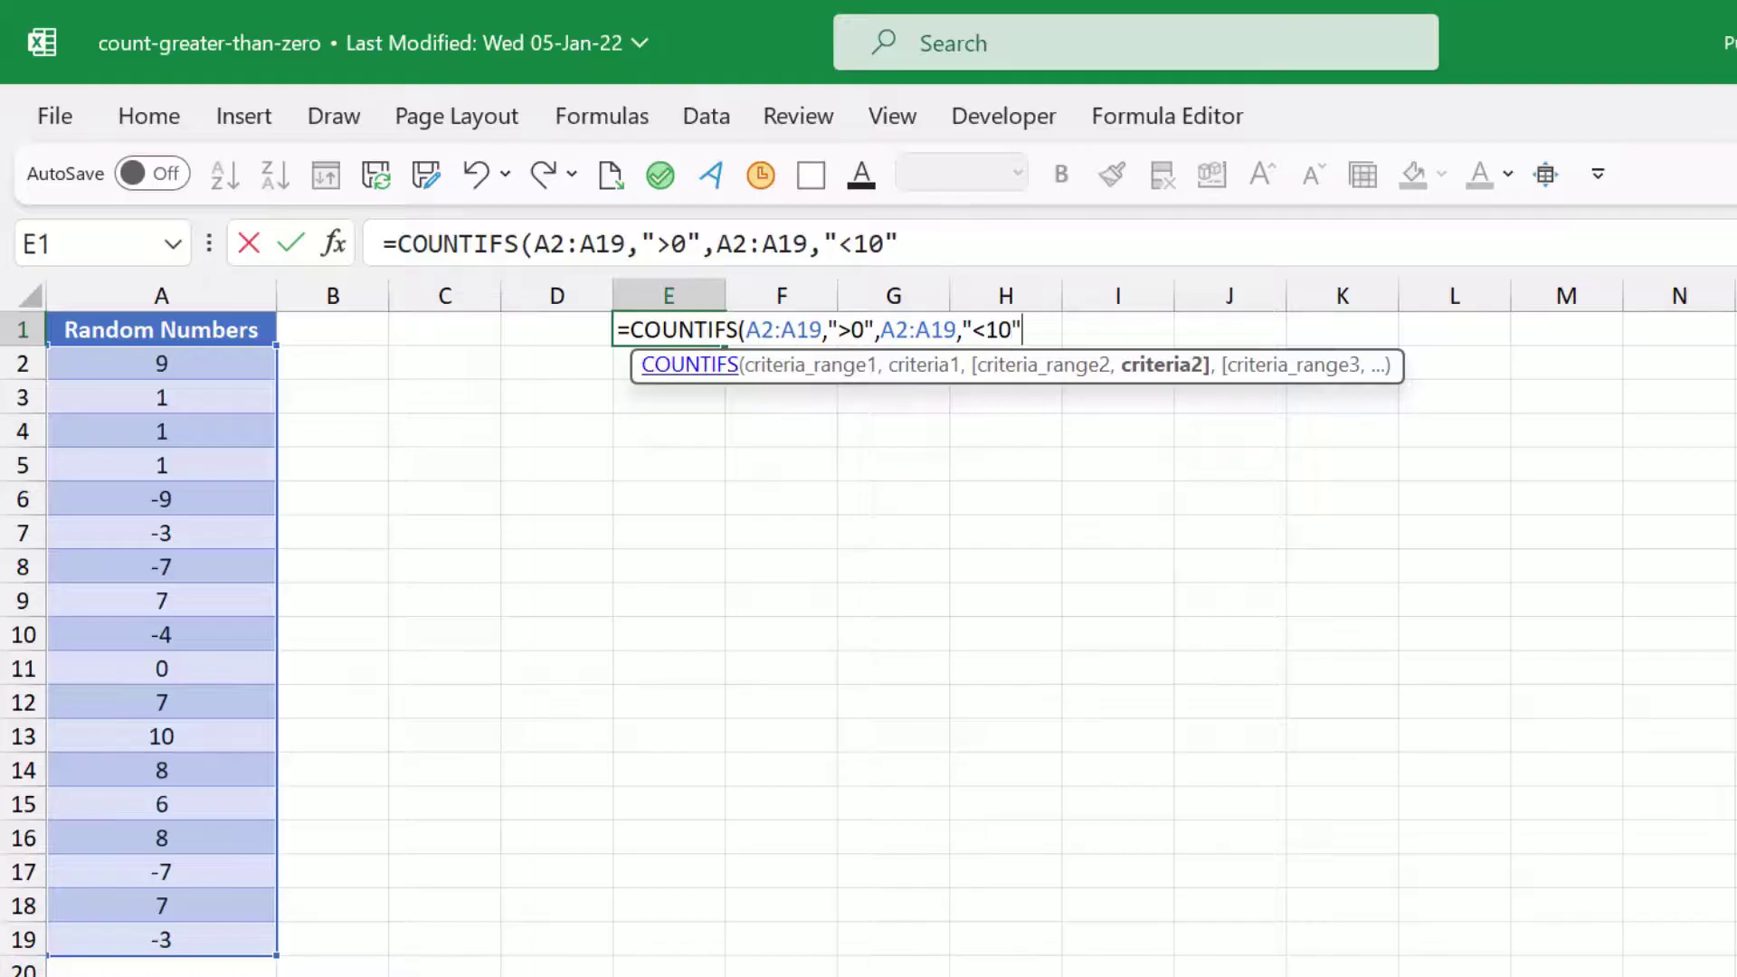
pyautogui.write(')')
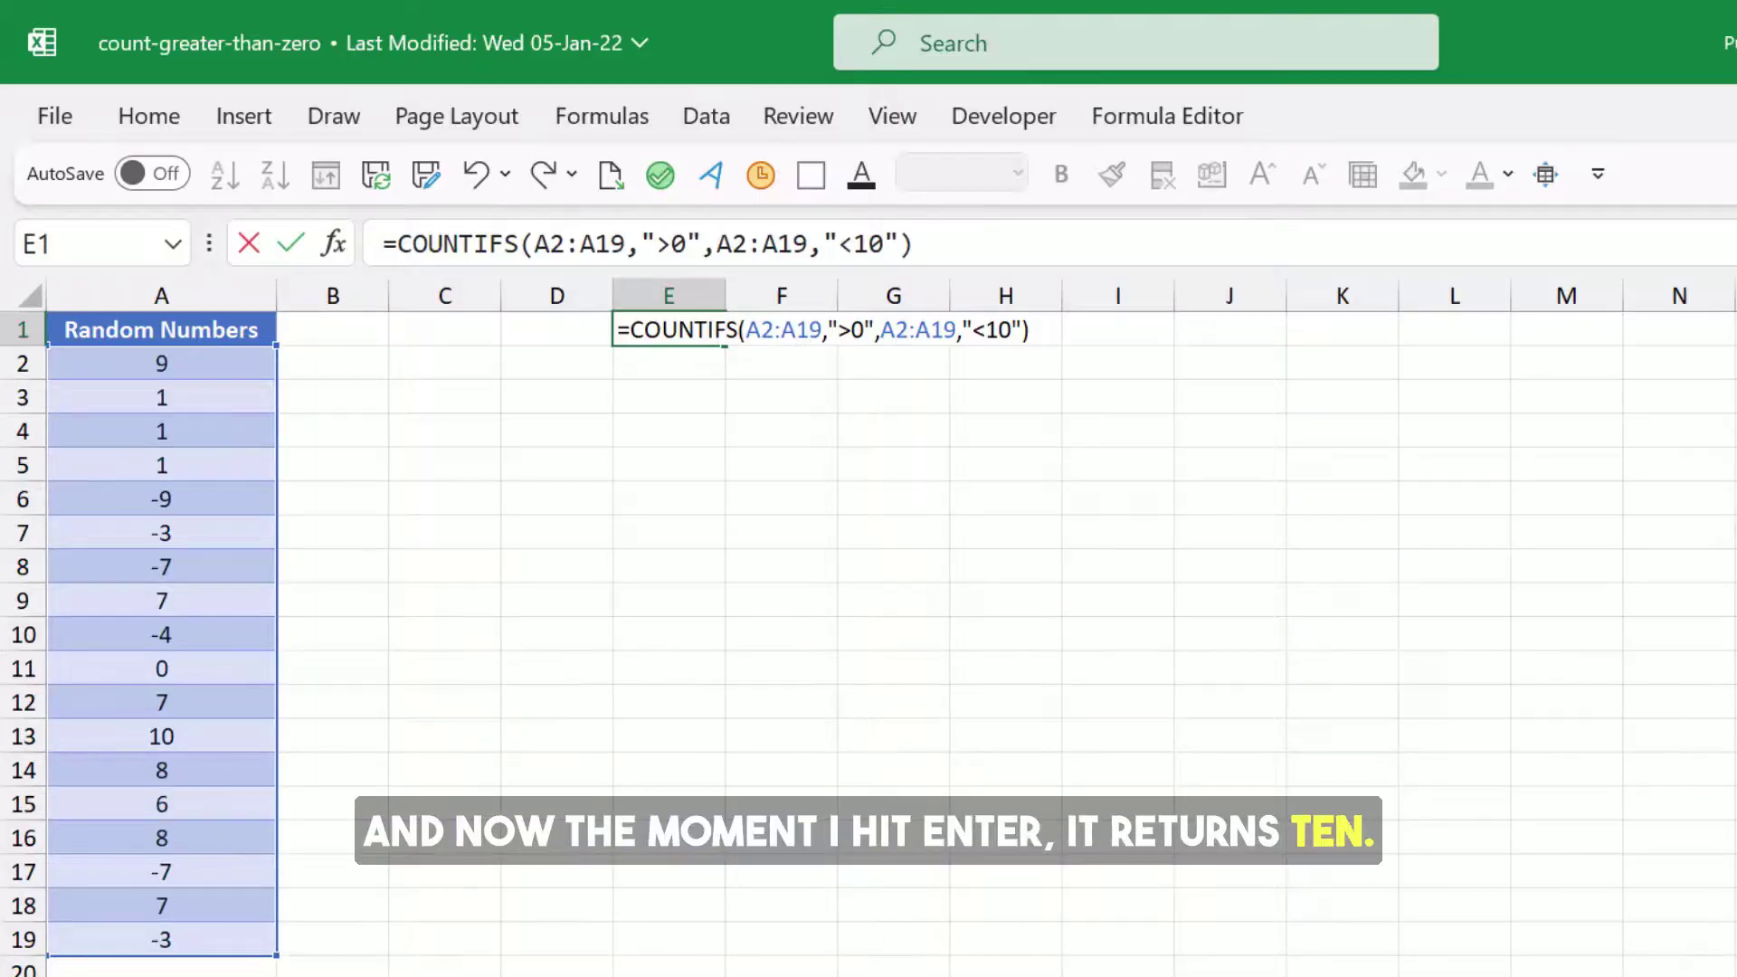
pyautogui.press('Return')
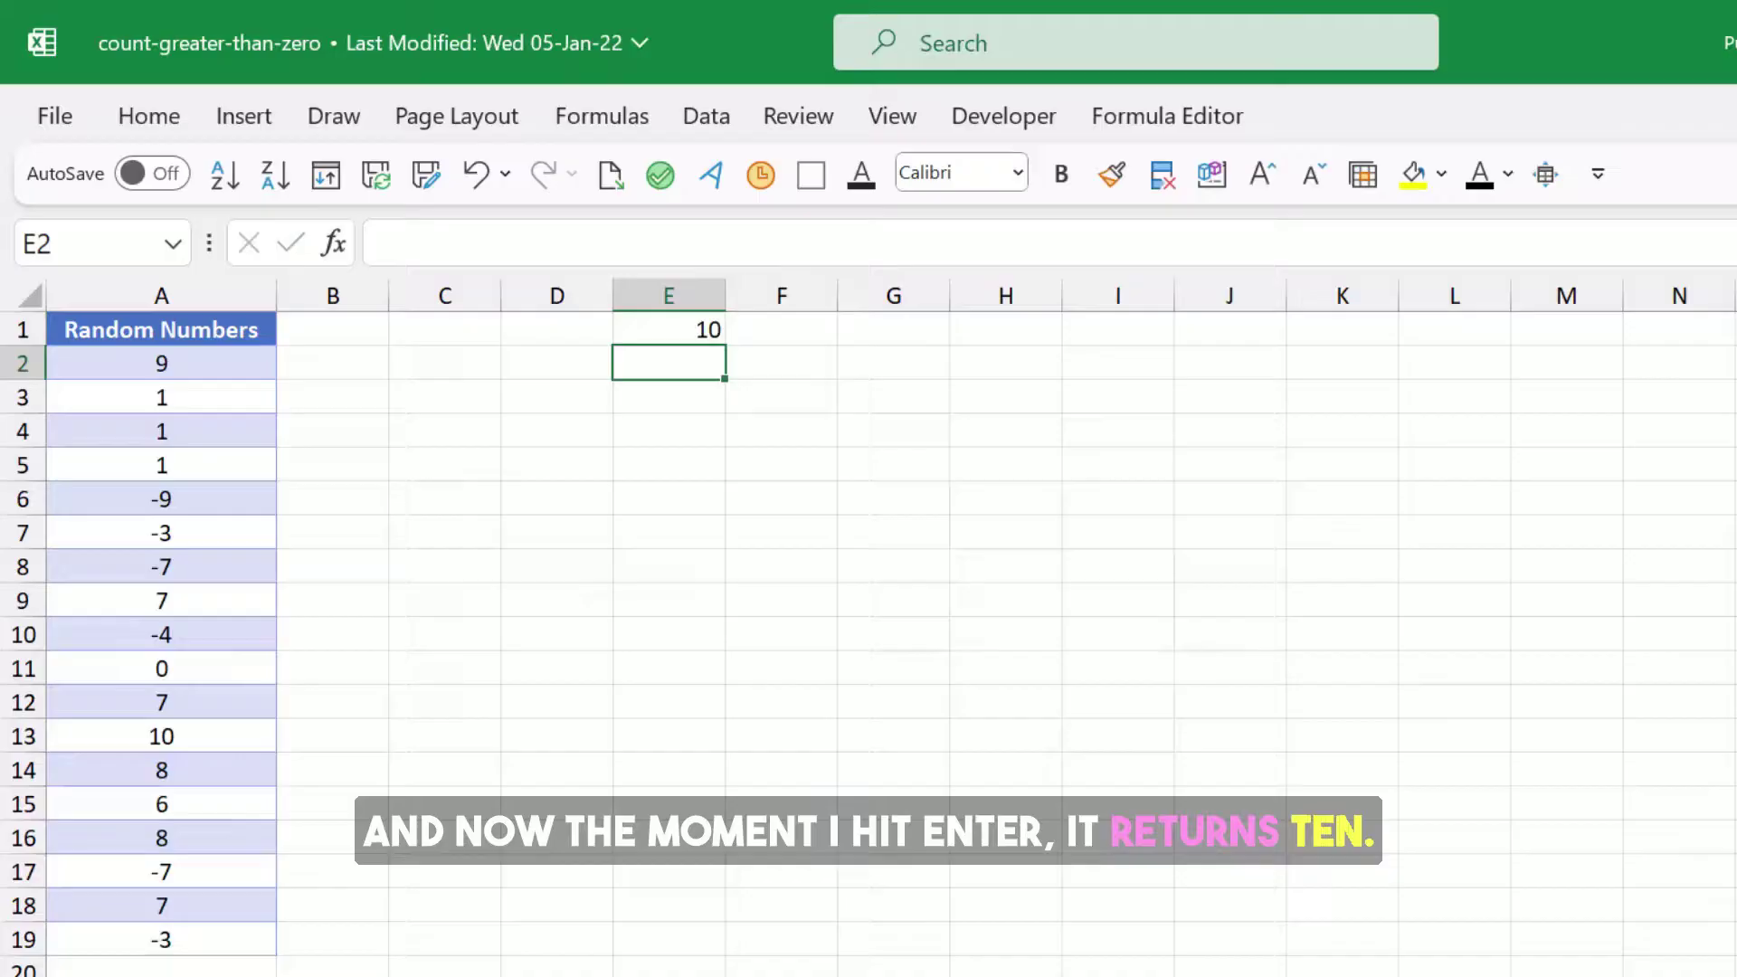
# Step: Turn on filtering from the Random Numbers header and untick Select All in its value list
pyautogui.press('Up')
pyautogui.press('Left')
pyautogui.press('Left')
pyautogui.press('Left')
pyautogui.press('Left')
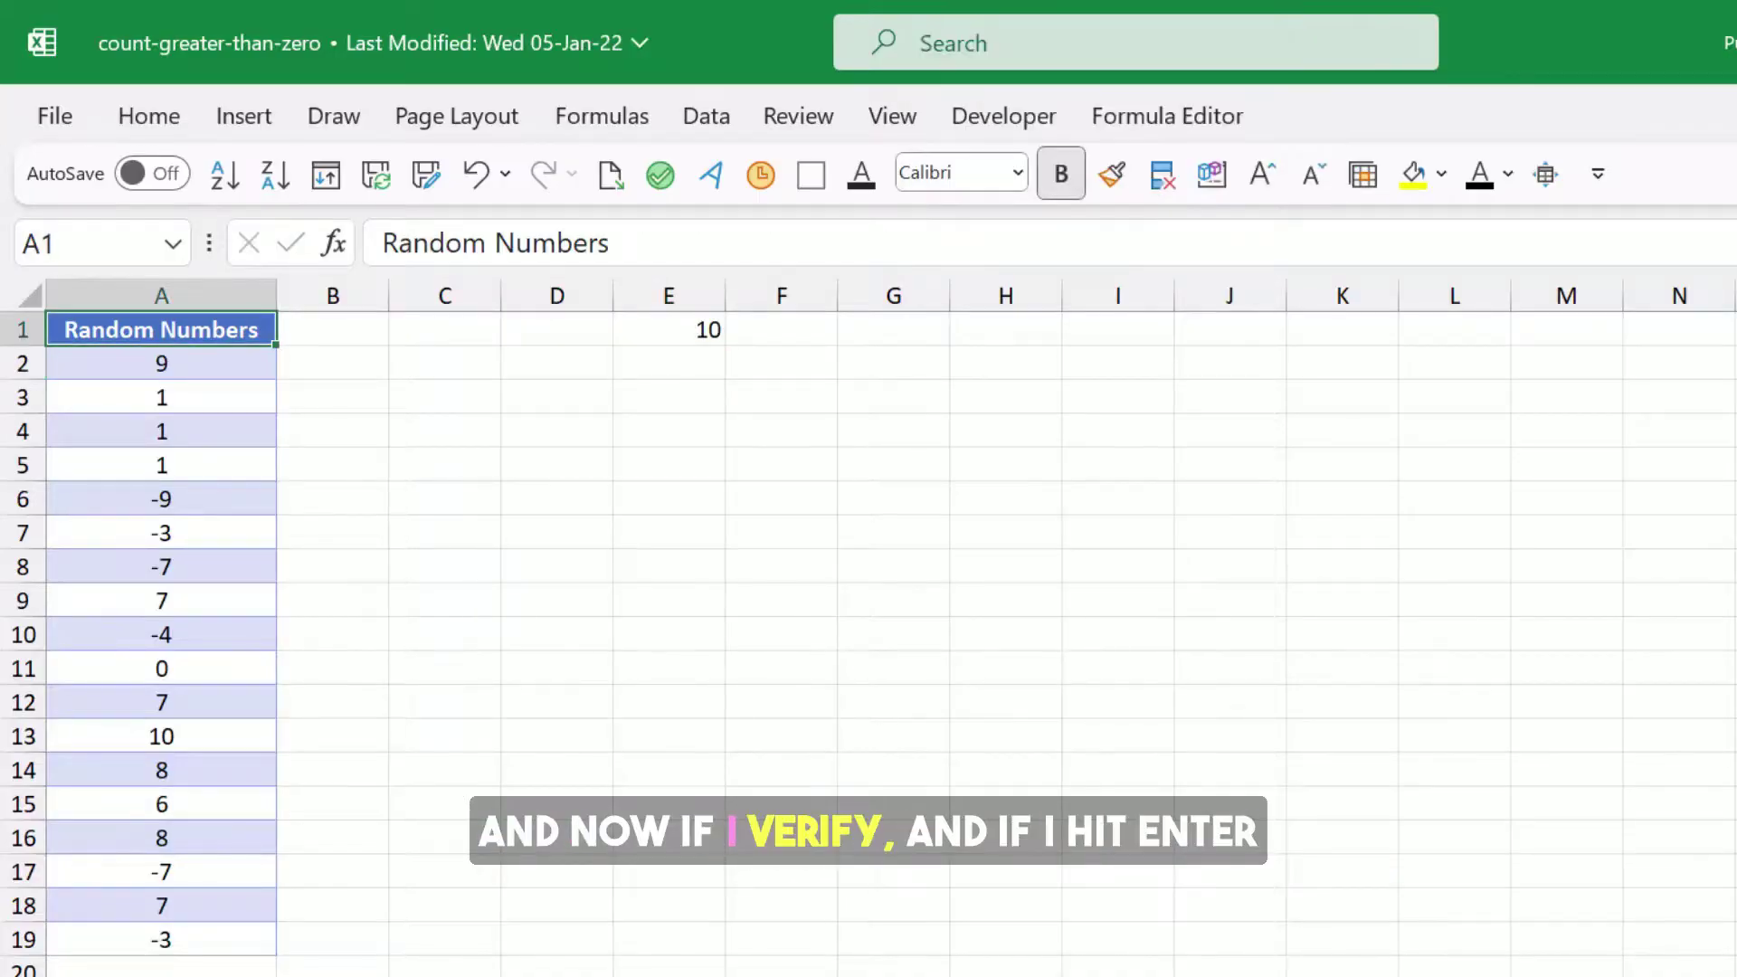
pyautogui.hotkey('ctrl', 'shift', 'l')
pyautogui.hotkey('alt', 'Down')
pyautogui.press('Down')
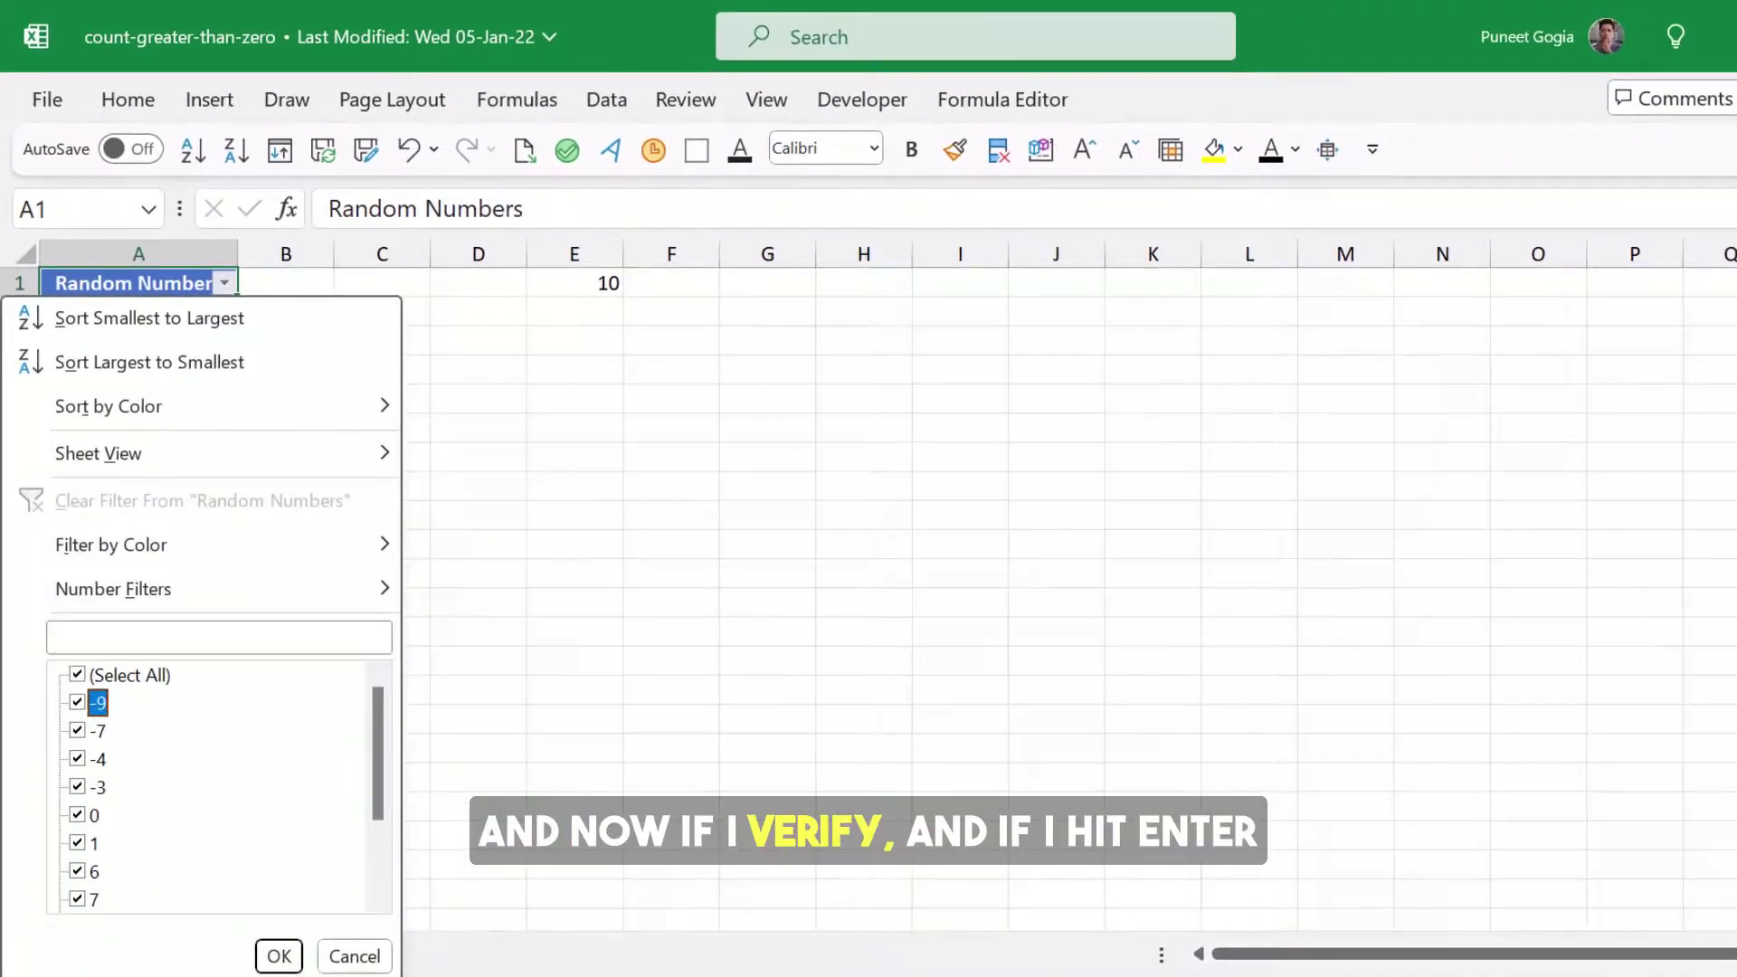
pyautogui.press('Up')
pyautogui.press('space')
# Step: Tick only the values between 0 and 10 (1, 6, 7, 8, 9) to verify E1's count of 10
pyautogui.press('Down')
pyautogui.press('Down')
pyautogui.press('Down')
pyautogui.press('space')
pyautogui.press('Down')
pyautogui.press('space')
pyautogui.press('Down')
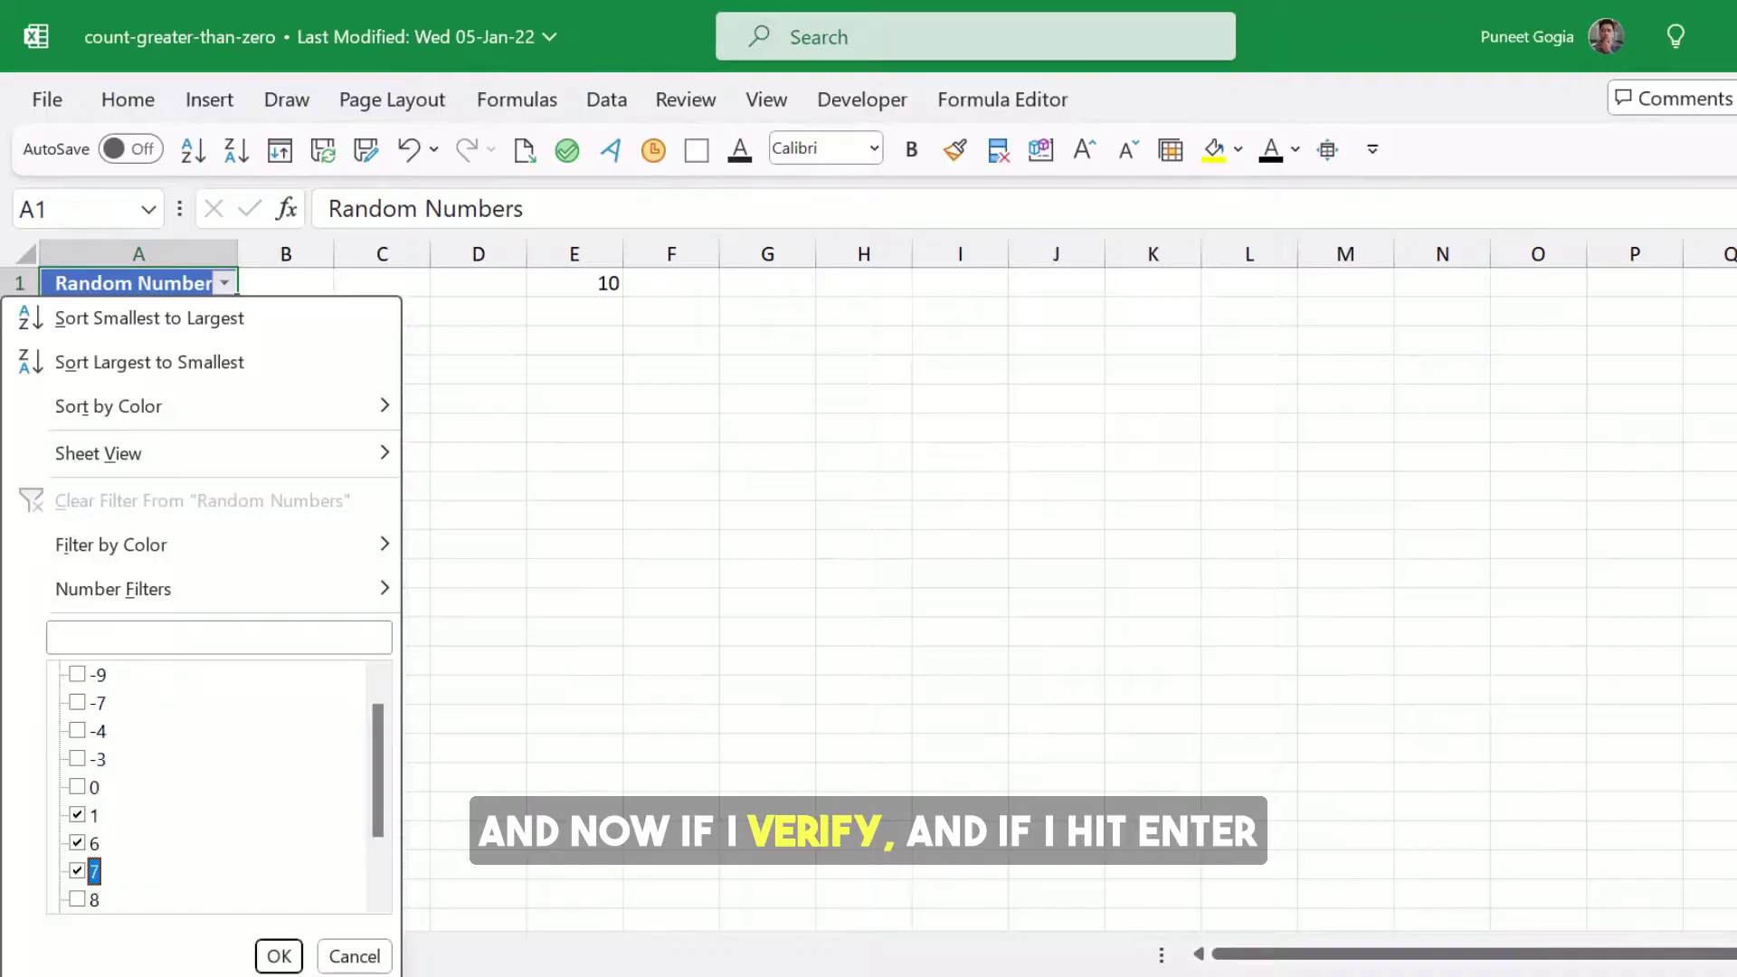
pyautogui.press('space')
pyautogui.press('Down')
pyautogui.press('space')
pyautogui.press('Down')
pyautogui.press('space')
pyautogui.press('Down')
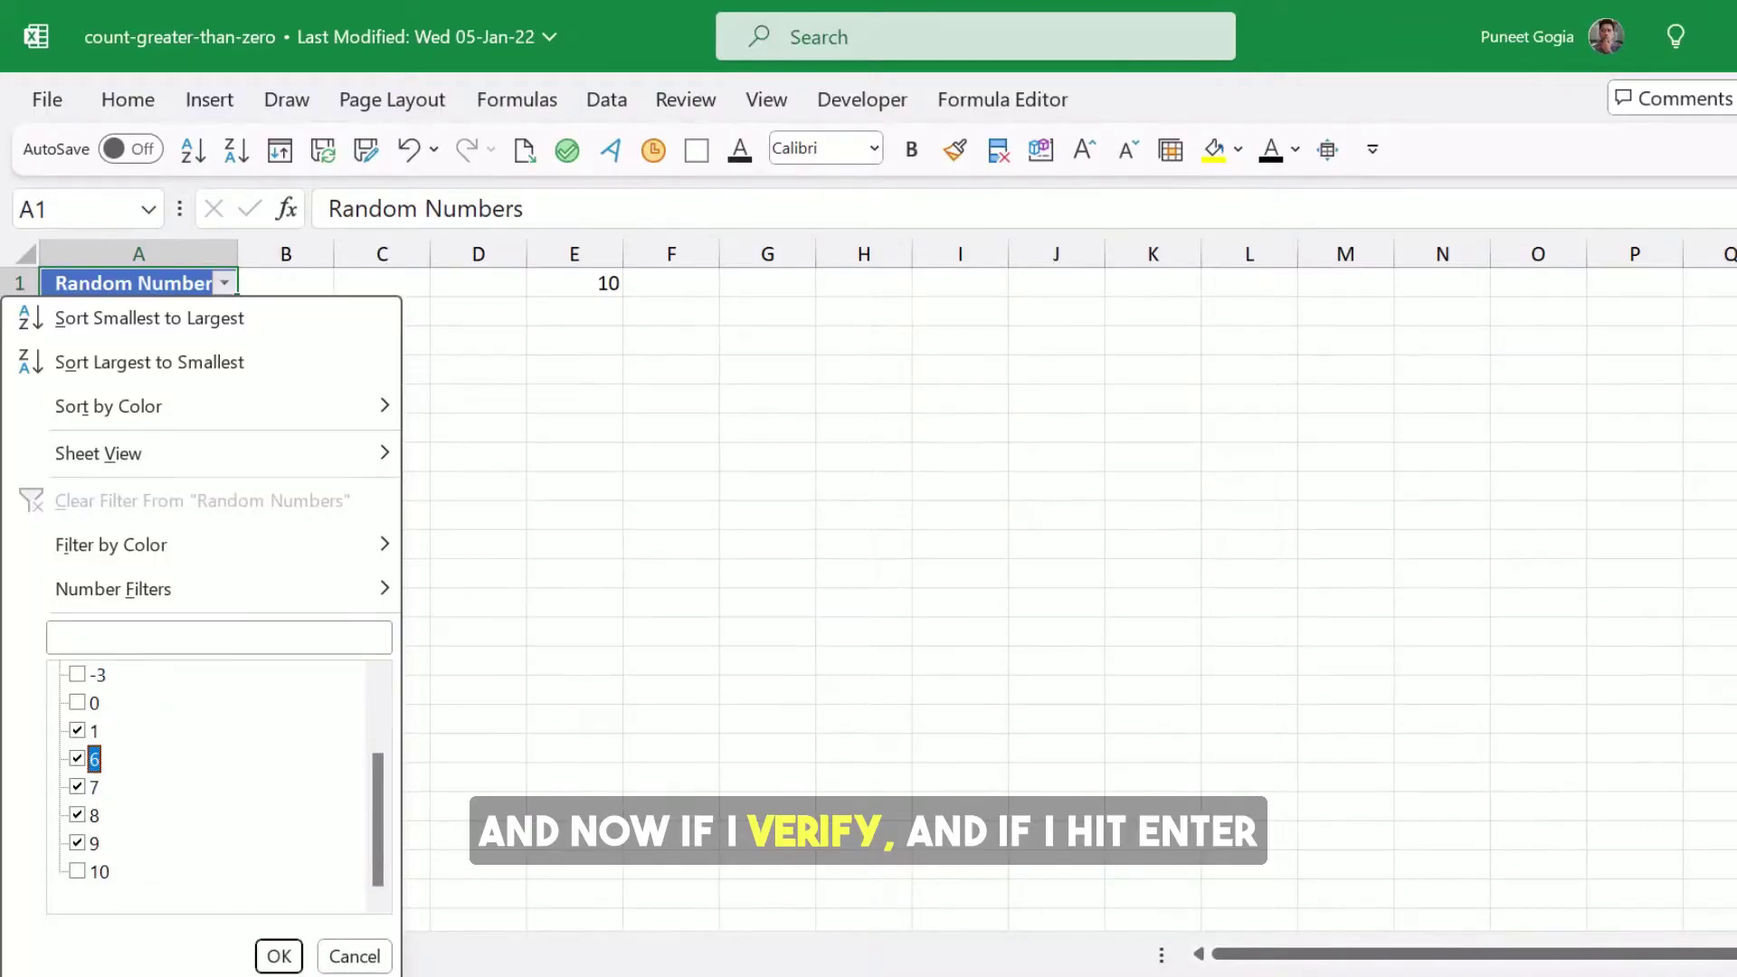